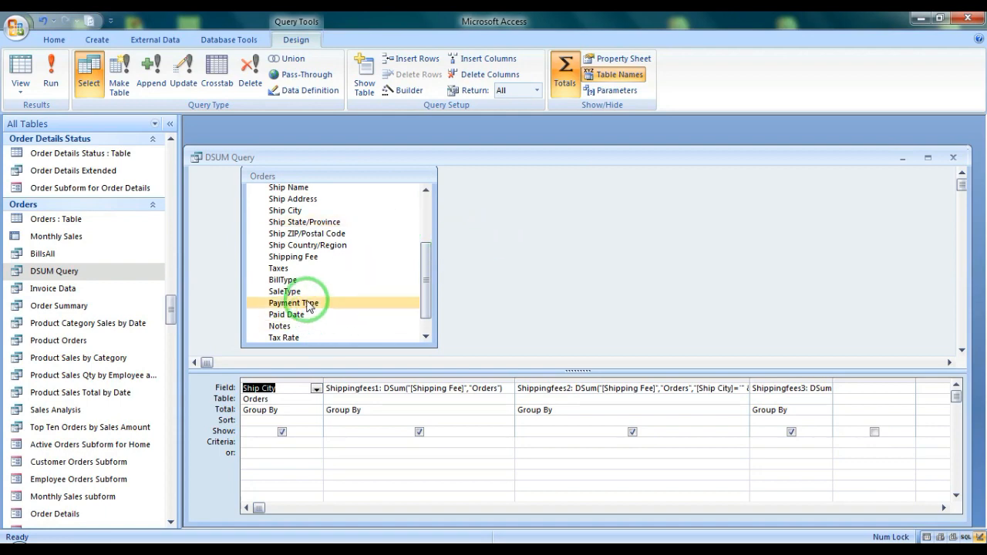
Examine the DSum arguments of Shippingfees1 and the Ship City criterion of Shippingfees2, widening the Shippingfees2 column to read it.
left_click(290, 260)
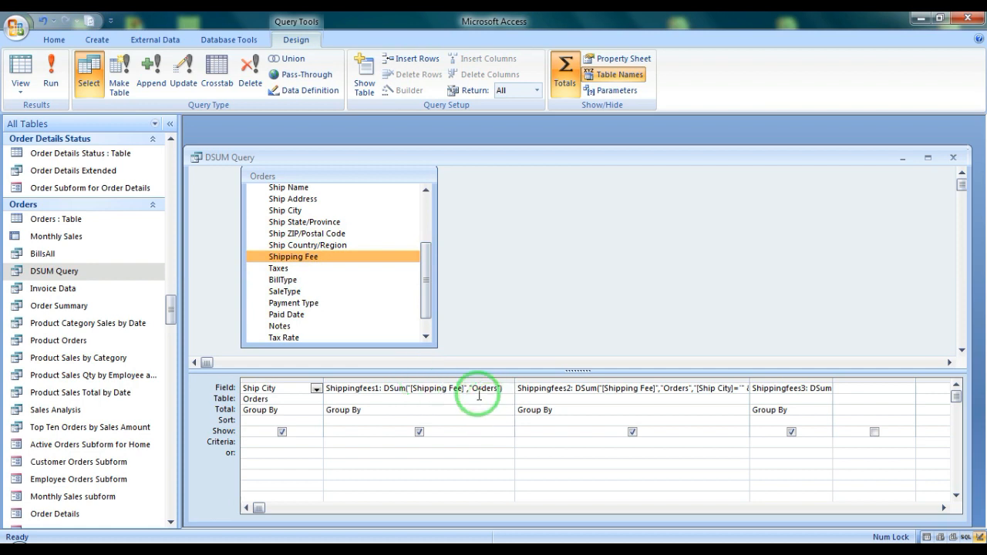
mouse_move(470, 388)
left_mouse_down()
mouse_move(497, 393)
mouse_move(412, 388)
left_mouse_up()
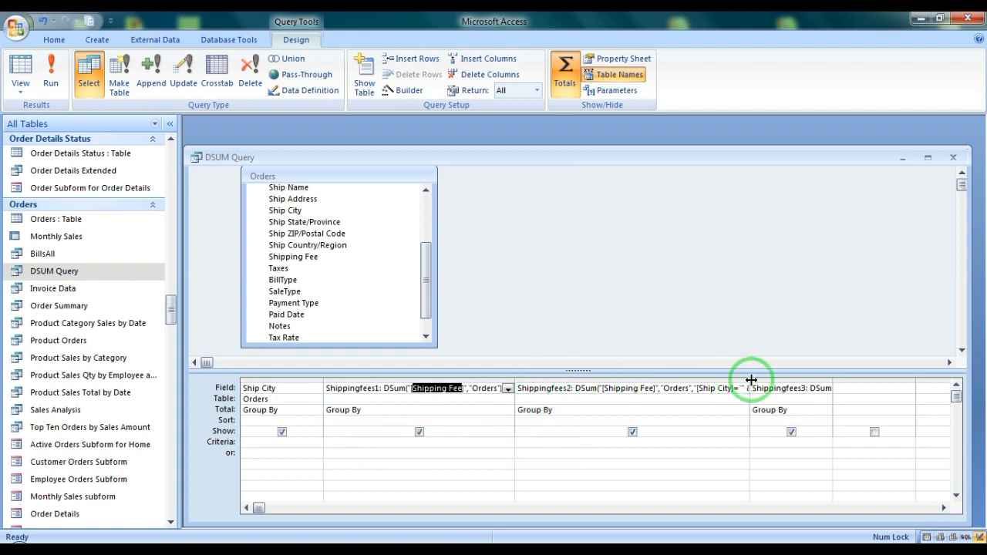
left_click_drag(749, 377, 870, 376)
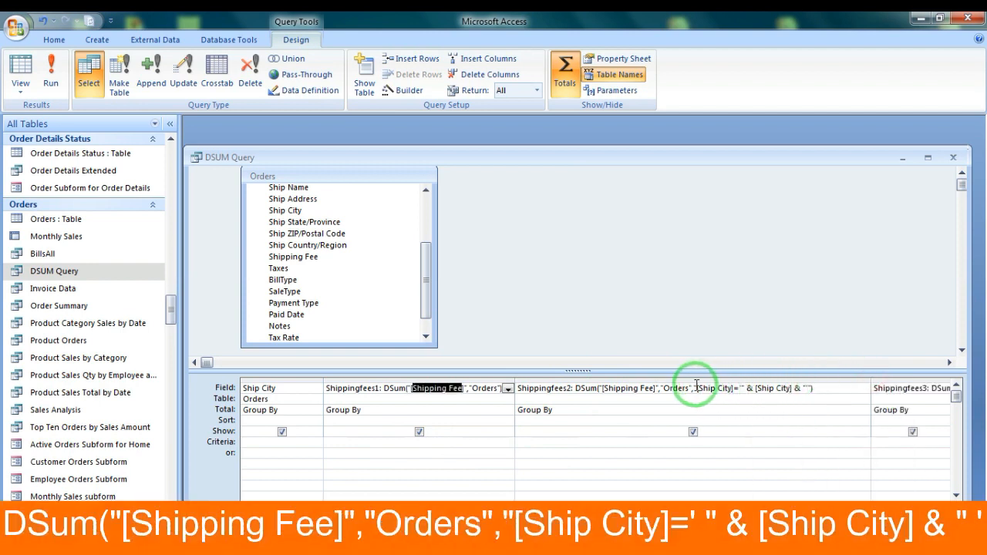
left_click_drag(696, 384, 760, 383)
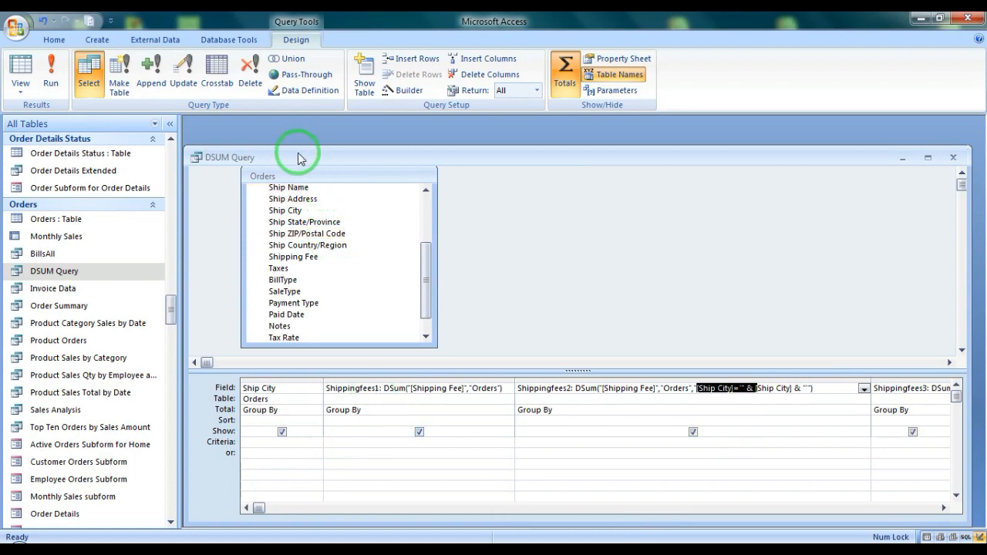
Move the DSUM Query window up and reposition the Orders field list so its first fields show above the design grid.
left_click_drag(300, 158, 302, 135)
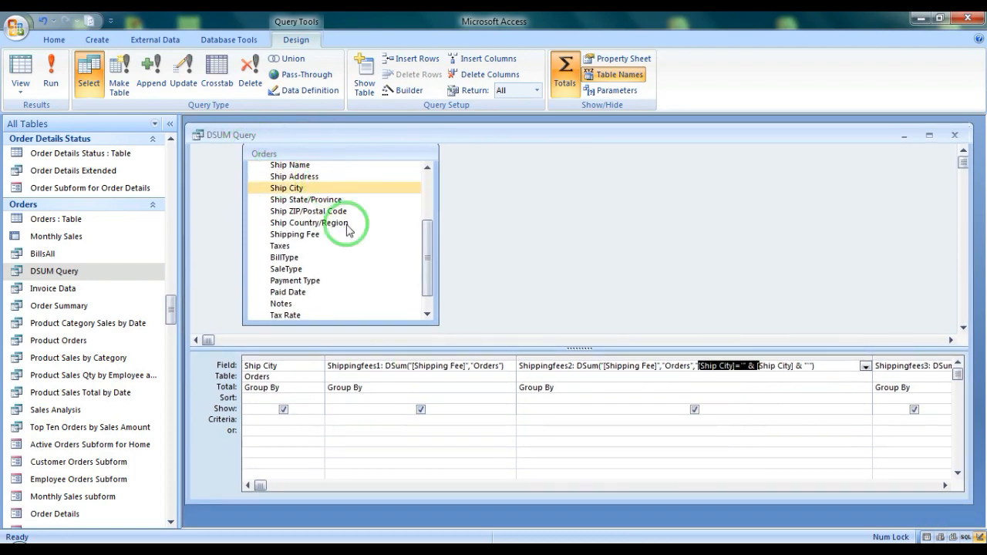
left_click_drag(347, 348, 346, 355)
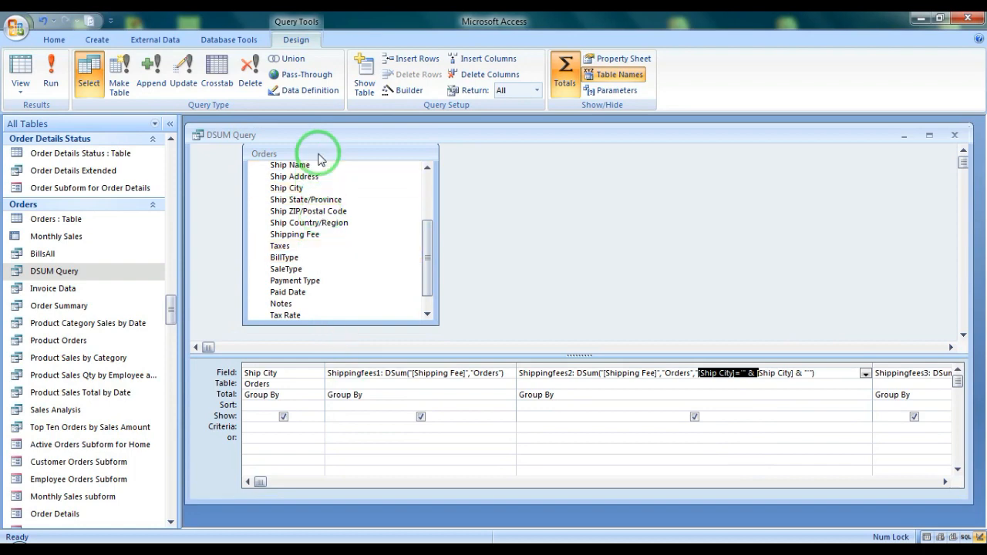
left_click_drag(320, 158, 317, 183)
left_click_drag(419, 287, 412, 212)
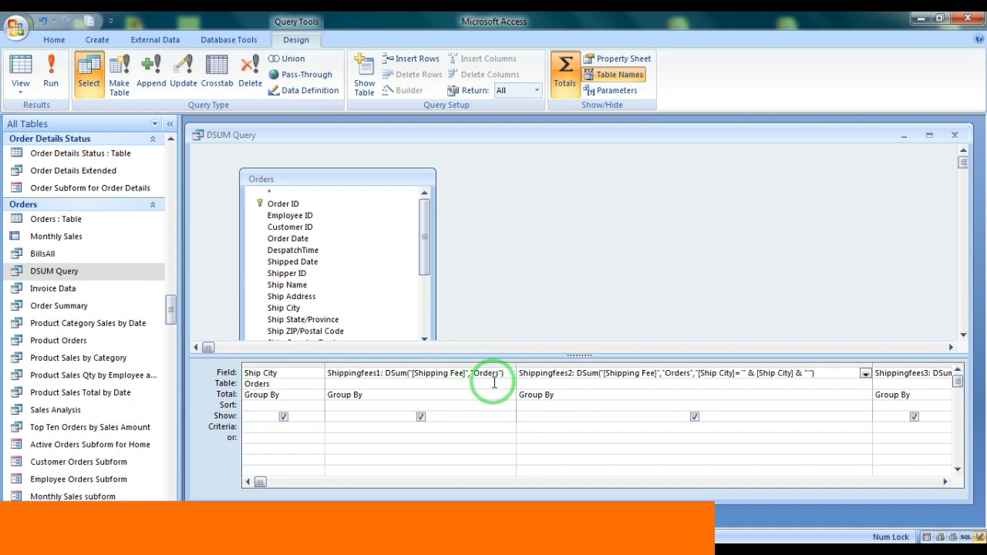
Show the DSUM Query in Datasheet View, and open the Orders table with a widened Shipping Fee column to compare the fees.
left_click(19, 73)
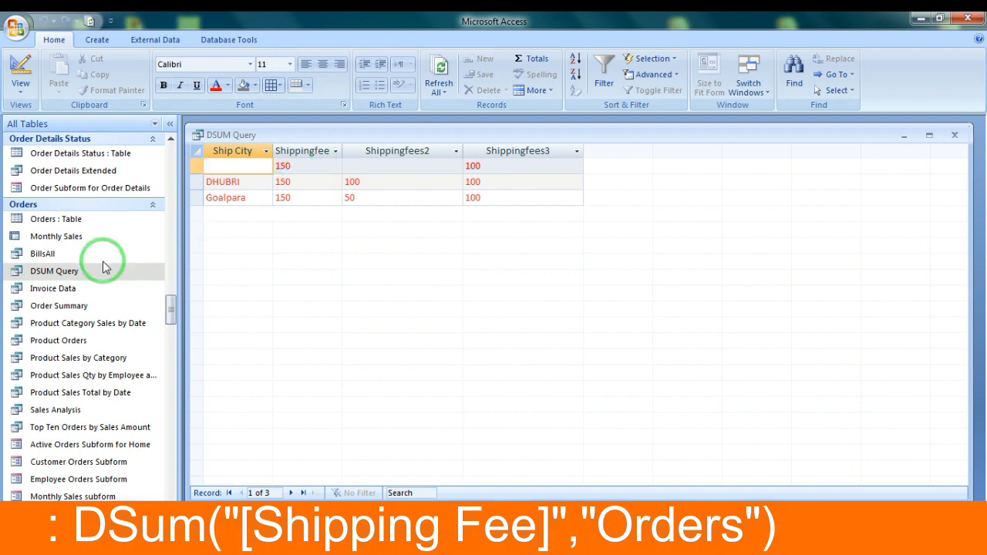
left_click(68, 221)
double_click(67, 220)
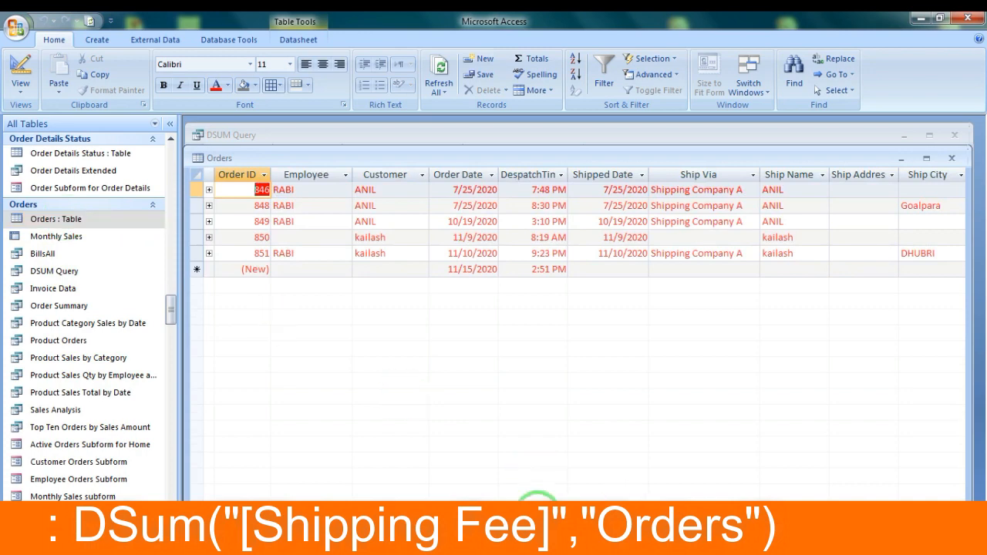
left_click_drag(537, 497, 655, 497)
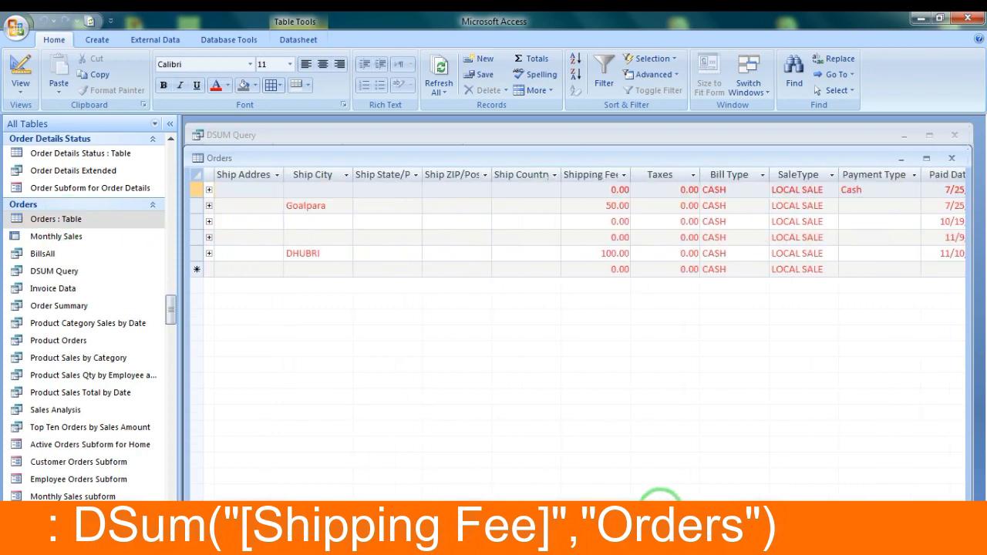
left_click_drag(631, 173, 688, 169)
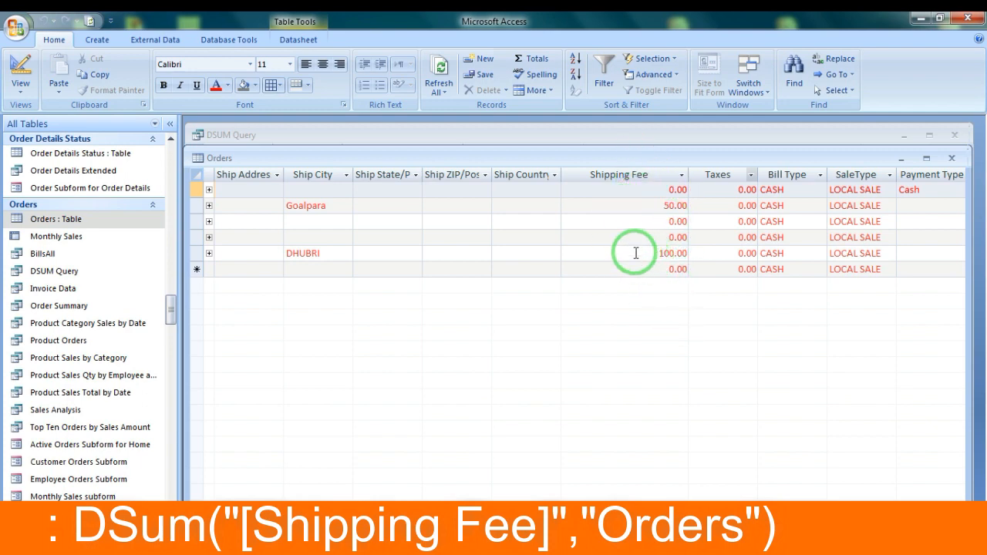
Return the DSUM Query to Design View and examine the arguments of the Shippingfees2 DSum expression.
left_click(346, 136)
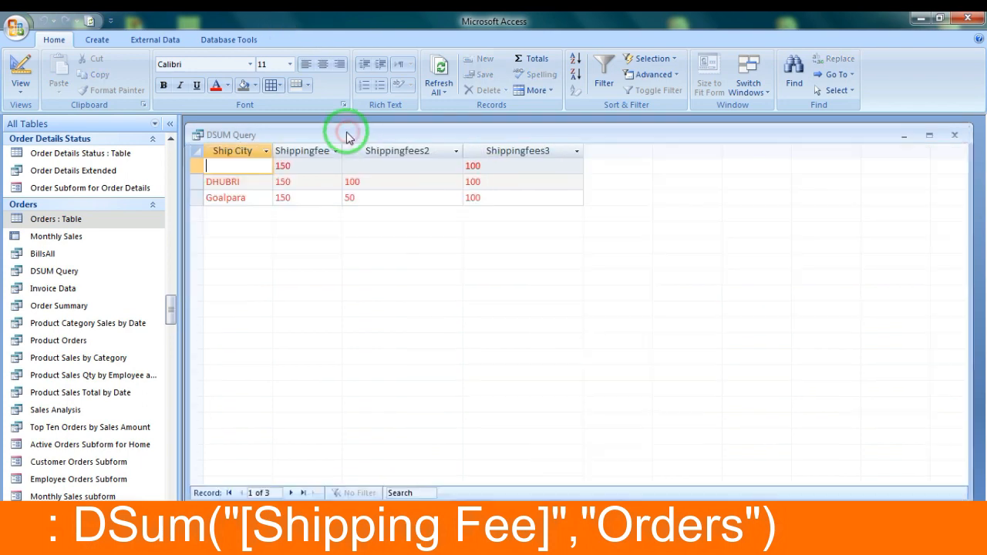
right_click(238, 129)
left_click(282, 187)
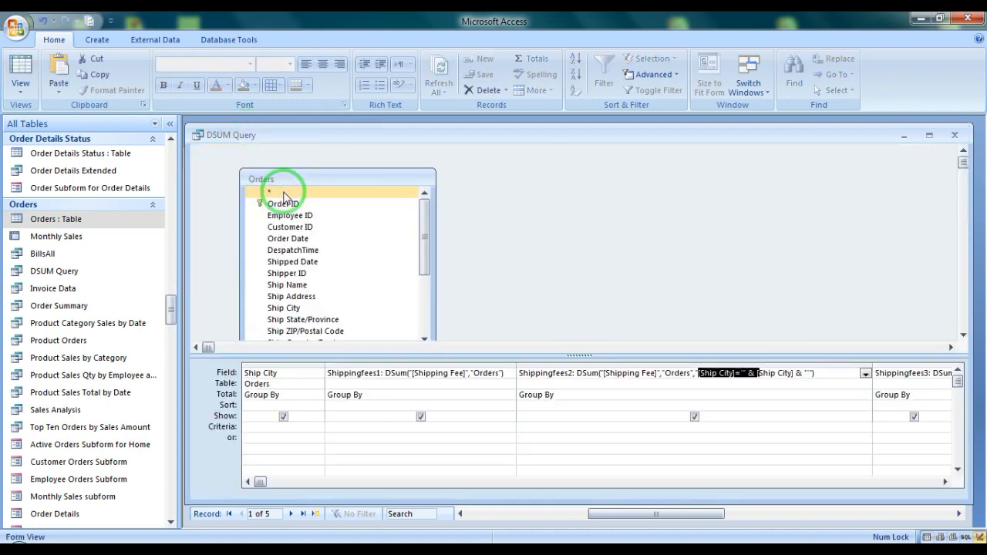
left_click(577, 375)
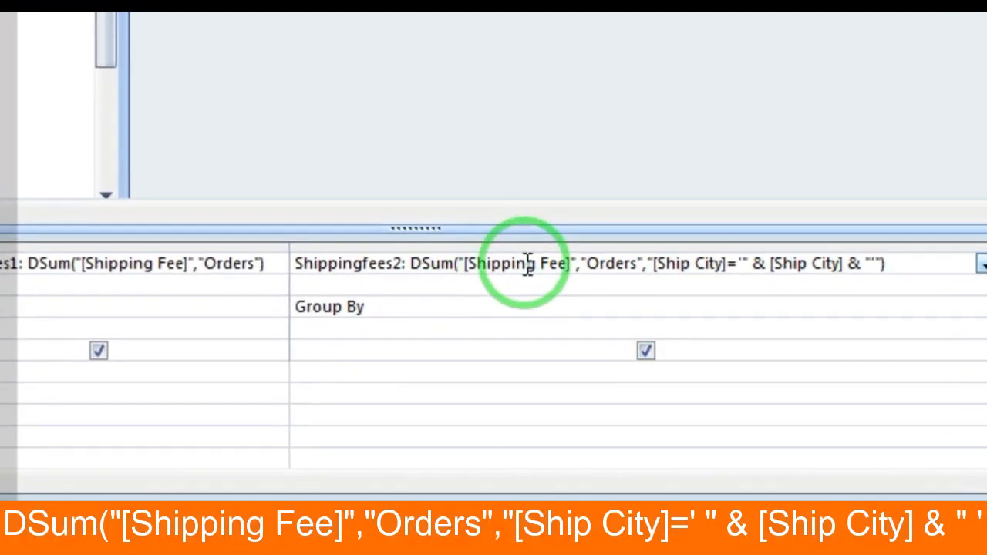
mouse_move(555, 263)
left_mouse_down()
mouse_move(475, 255)
mouse_move(550, 279)
left_mouse_up()
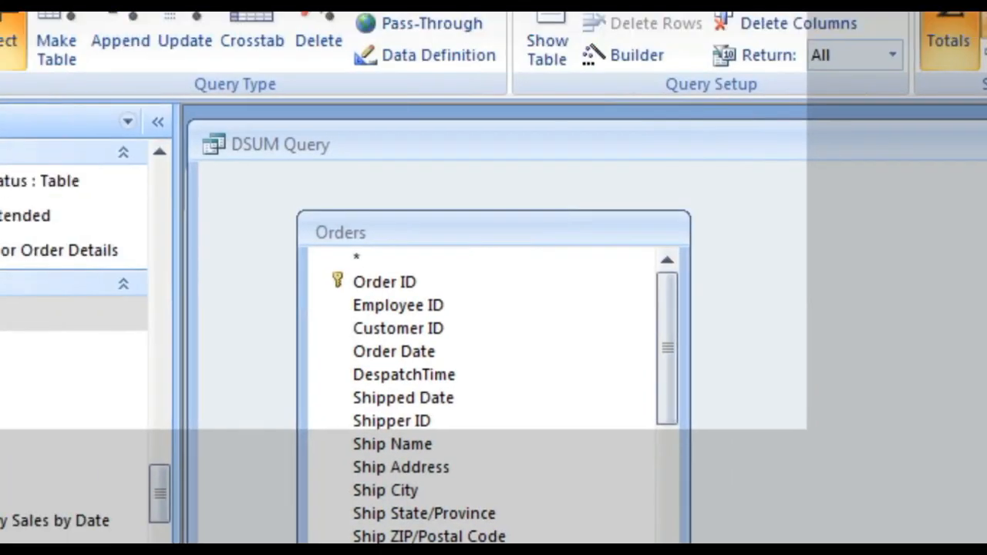
Check the Shippingfees2 criterion against the query's Datasheet View and the Shipping Fee column of the Orders table.
left_click(17, 85)
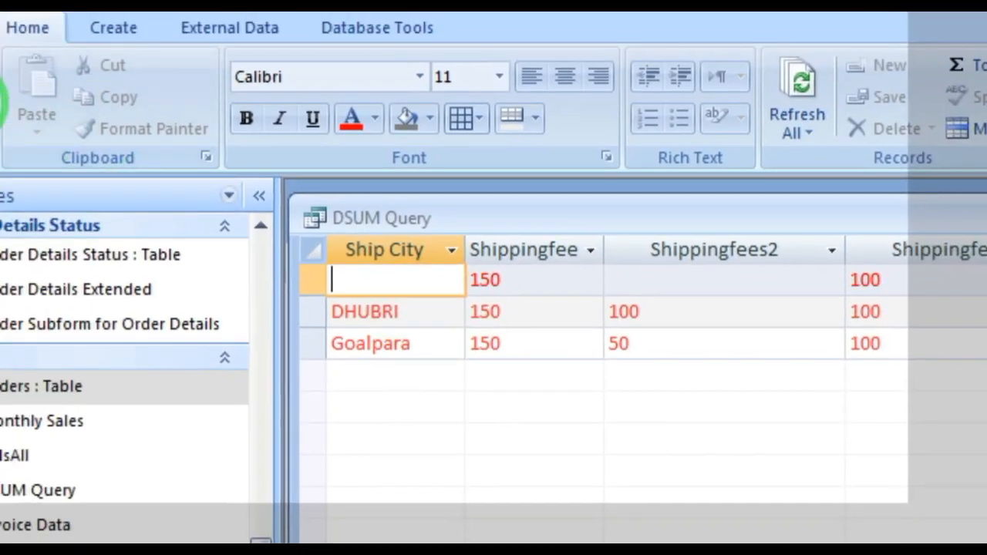
left_click(13, 112)
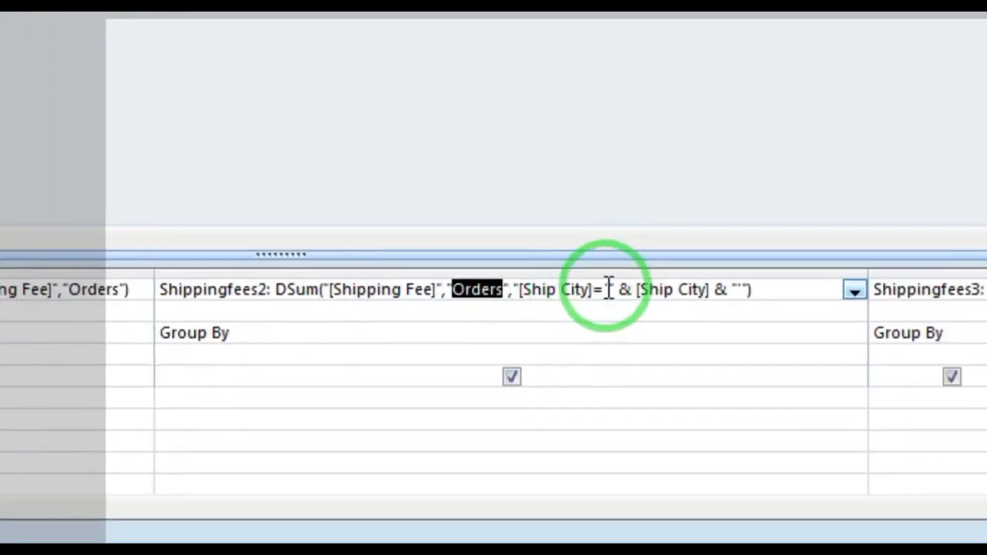
left_click(799, 312)
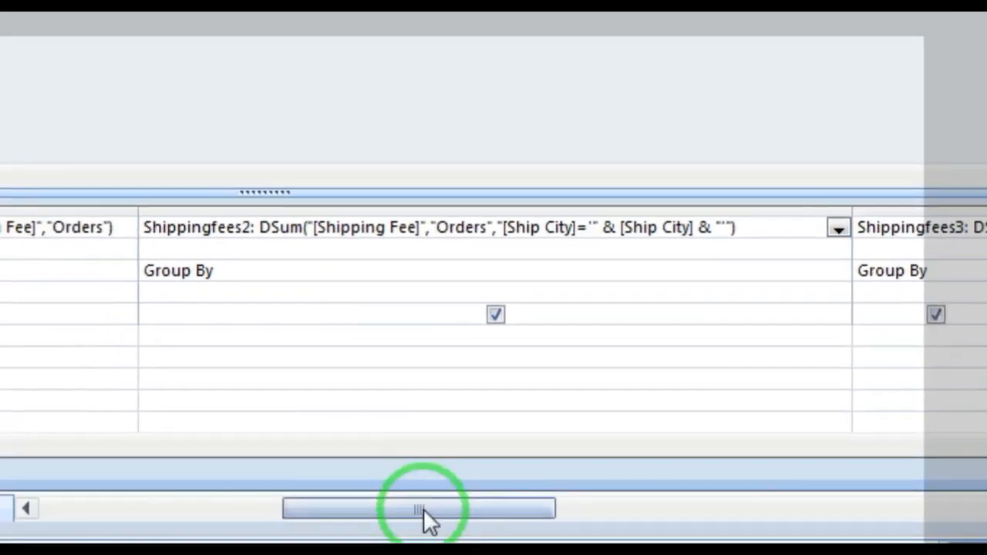
left_click_drag(423, 509, 564, 485)
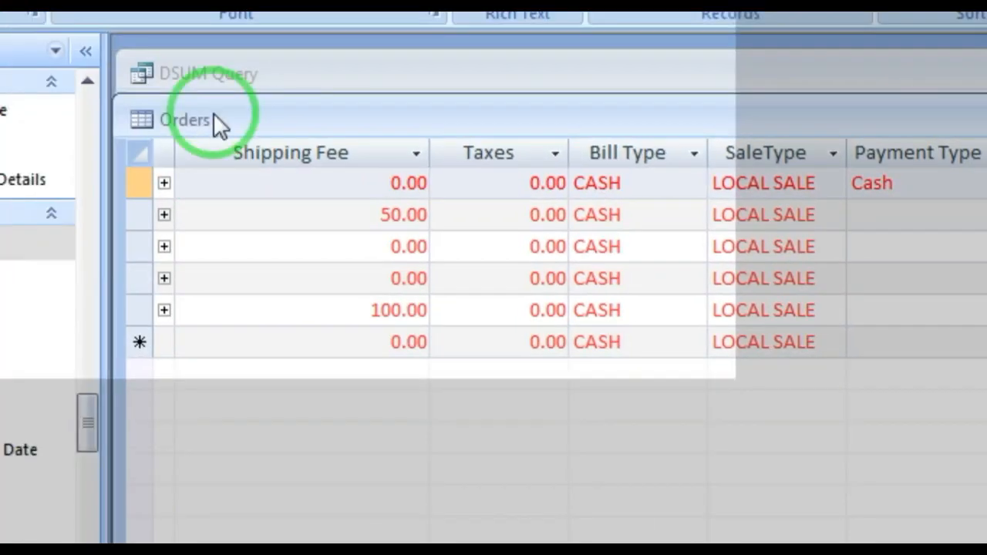
left_click(409, 178)
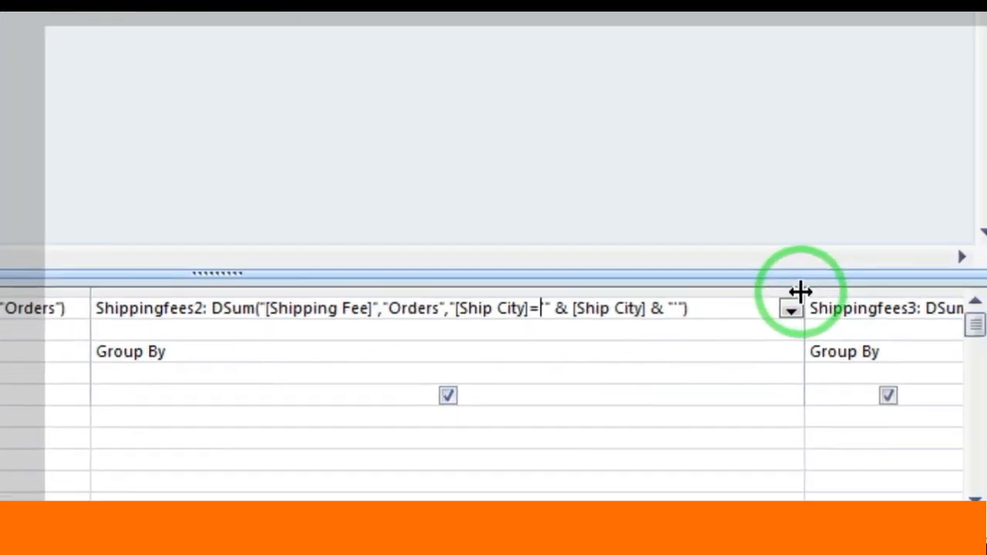
Widen the Shippingfees3 column and narrow Shippingfees2 in the design grid to read the DSum expression with the 'Dhubri' criterion.
left_click_drag(881, 320, 497, 313)
left_click_drag(612, 279, 924, 261)
left_click_drag(857, 263, 859, 270)
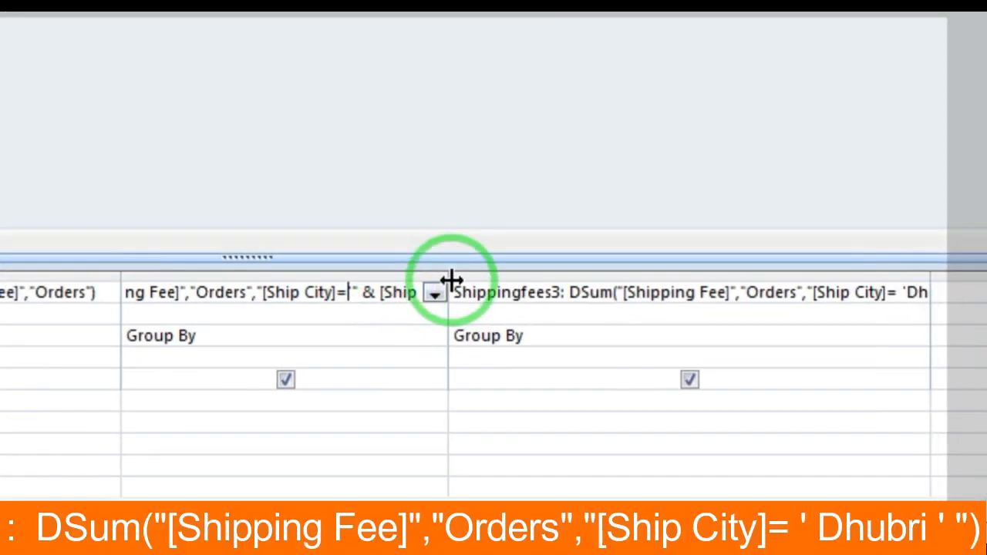
left_click_drag(379, 297, 320, 286)
left_click_drag(427, 274, 314, 279)
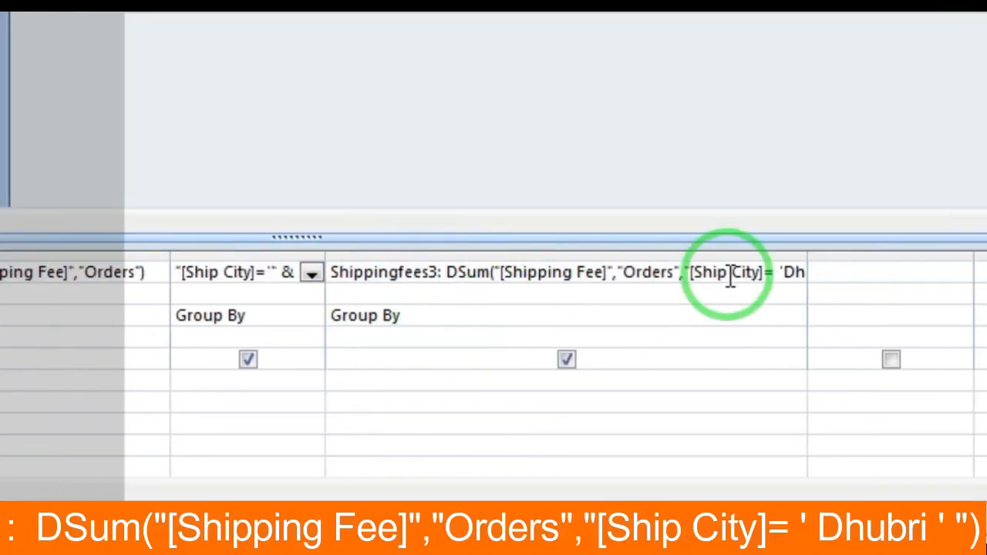
left_click_drag(752, 269, 921, 269)
left_click_drag(383, 294, 552, 281)
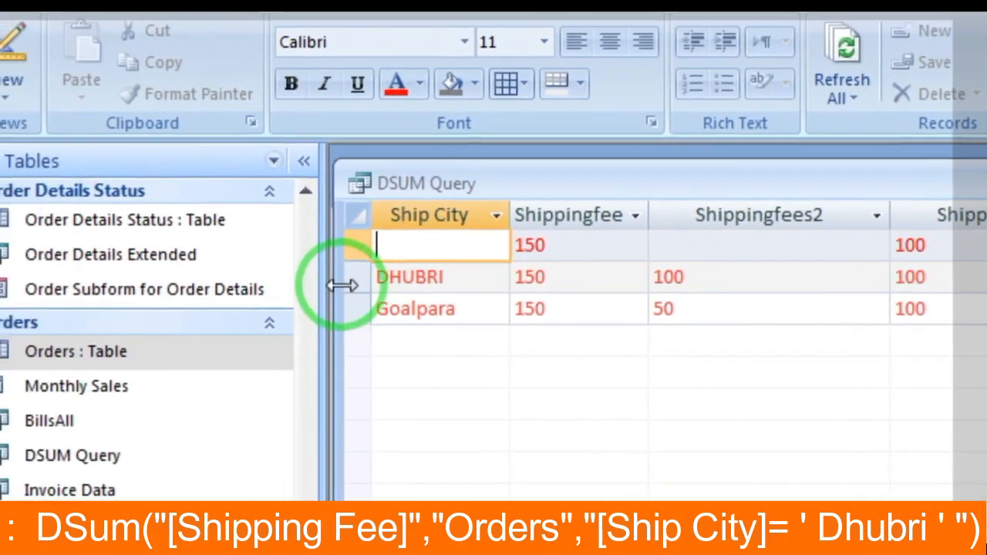
Review the DHUBRI row in Datasheet View, and widen the Shippingfees2 column again in Design View.
left_click(378, 273)
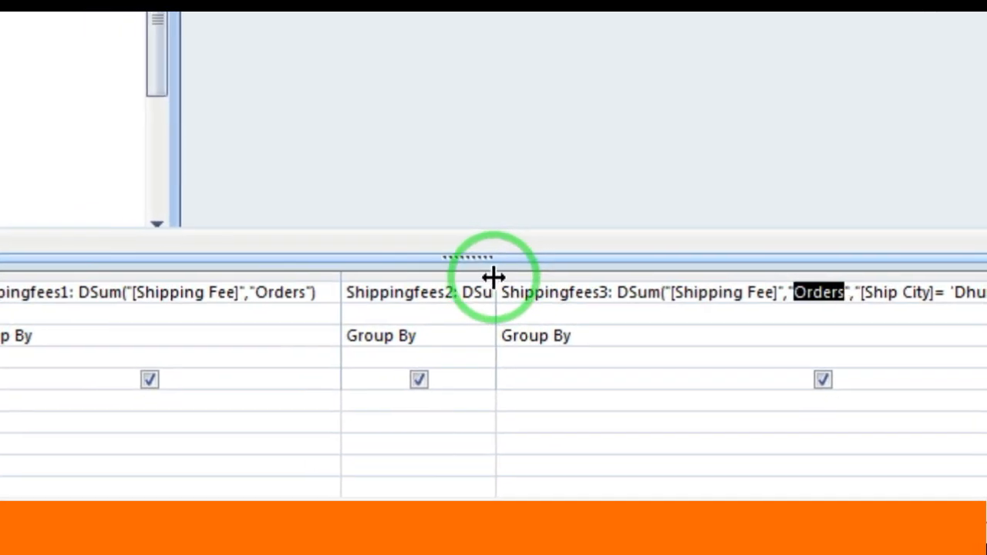
left_click_drag(494, 276, 862, 275)
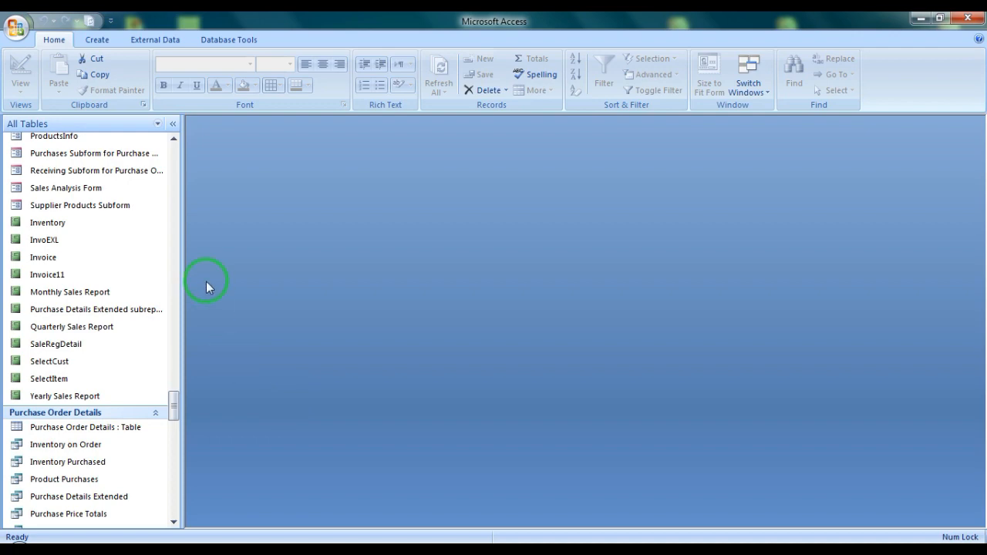
Open the Invoice report in Design View and hide its Property Sheet.
right_click(63, 256)
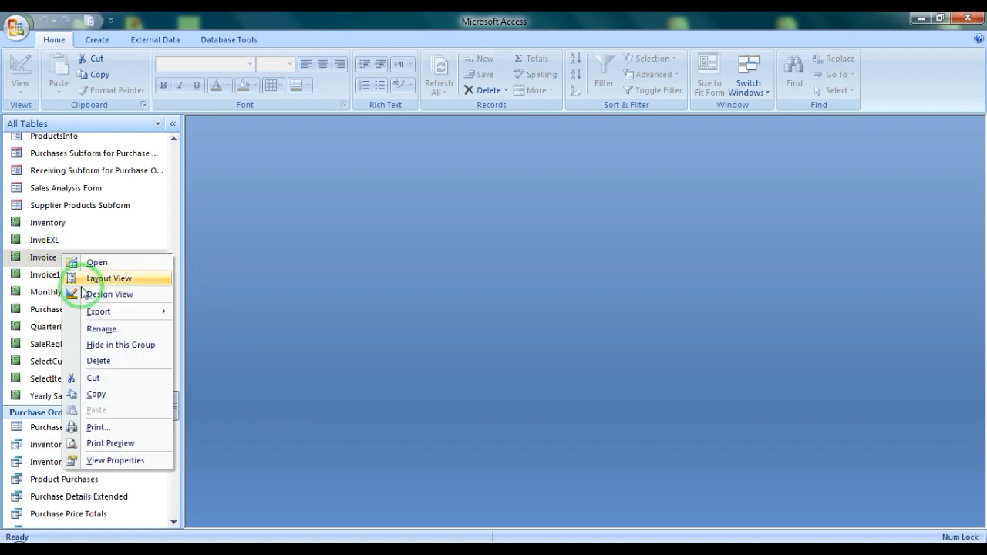
left_click(97, 298)
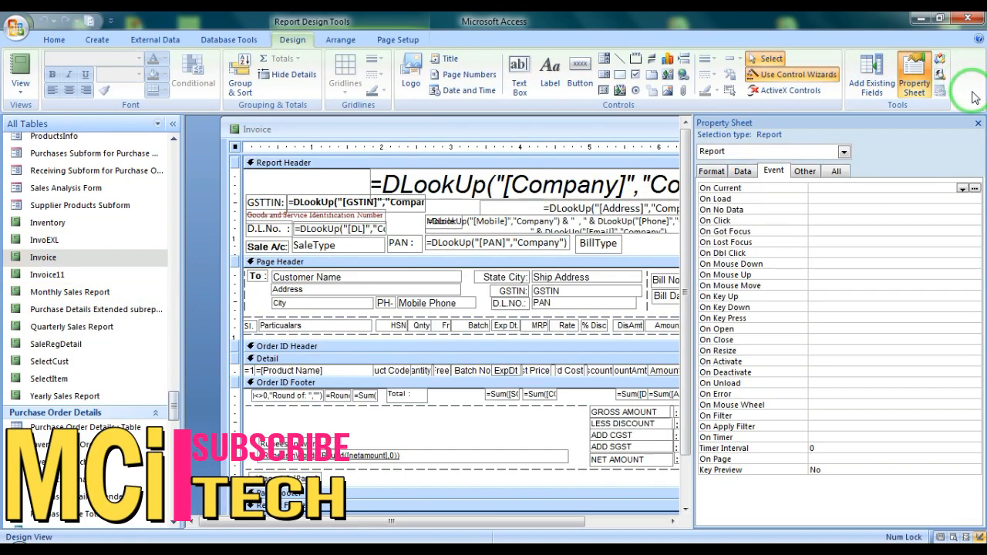
left_click(978, 123)
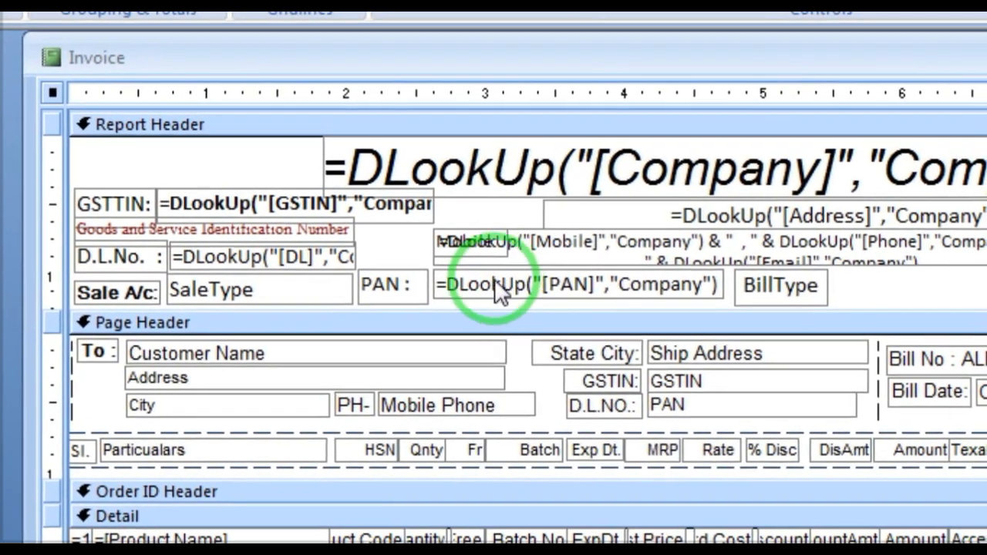
Examine the PAN and Company arguments of the PAN text box's DLookUp expression, and close the Invoice report without saving.
left_click(493, 285)
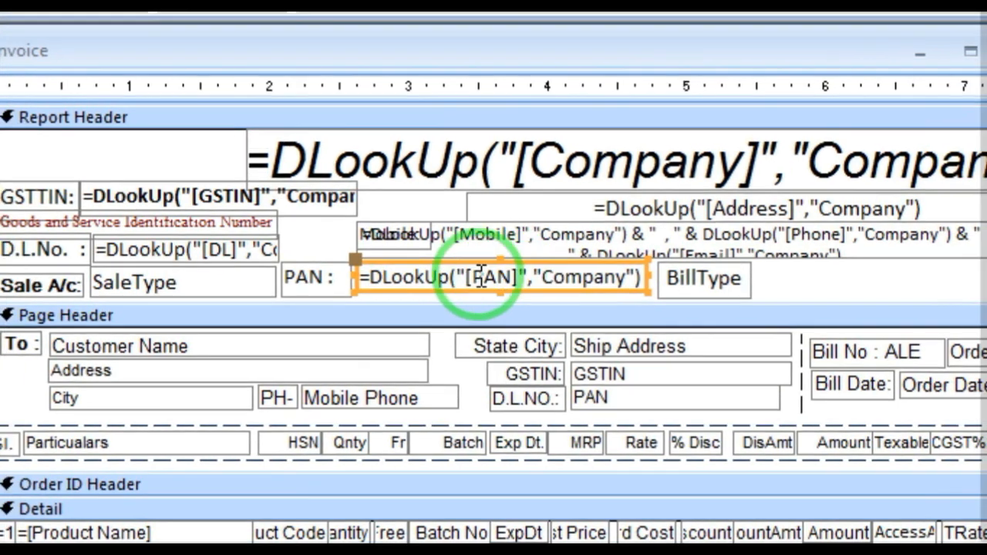
left_click_drag(475, 275, 518, 274)
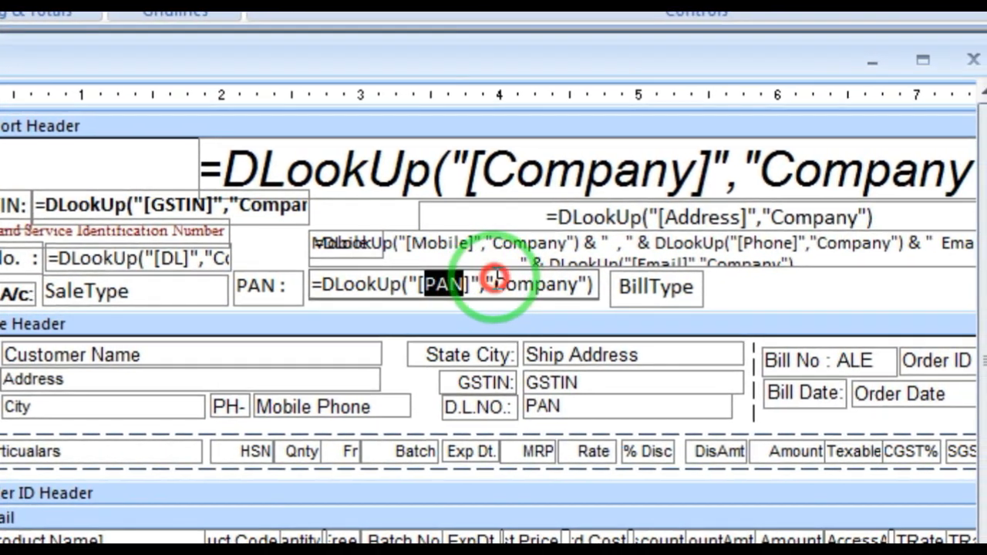
left_click_drag(495, 284, 581, 287)
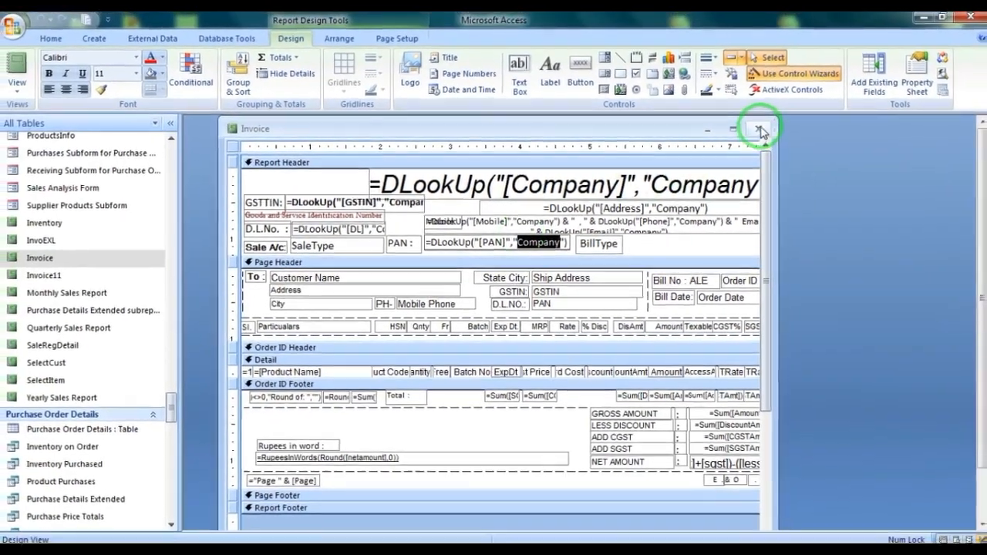
left_click(817, 111)
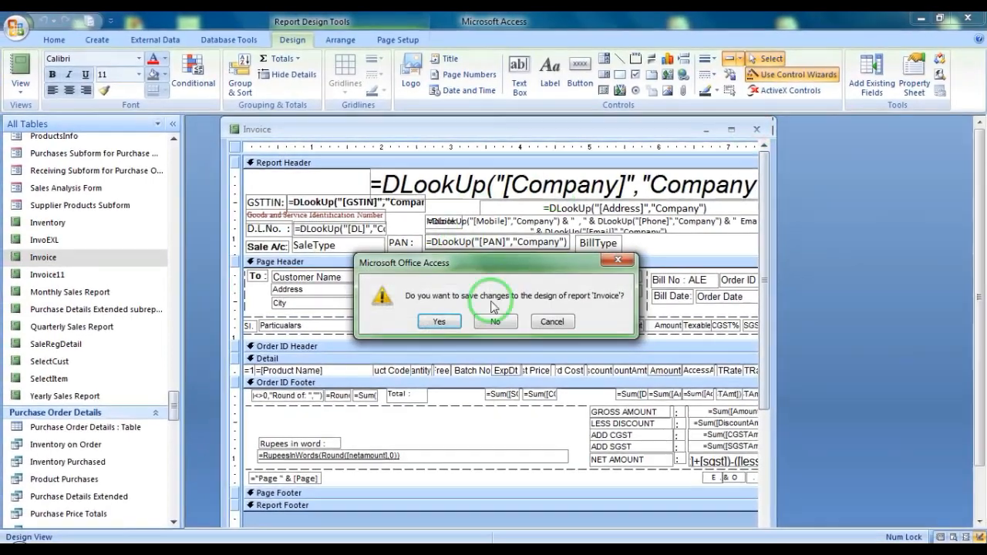
left_click(493, 324)
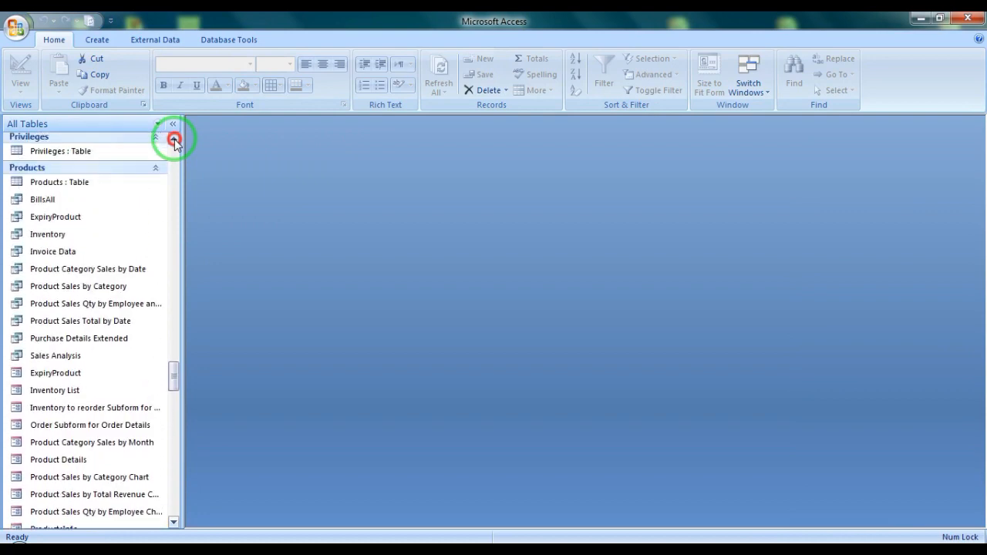
Open the Company table in Datasheet View.
left_click_drag(174, 378, 176, 160)
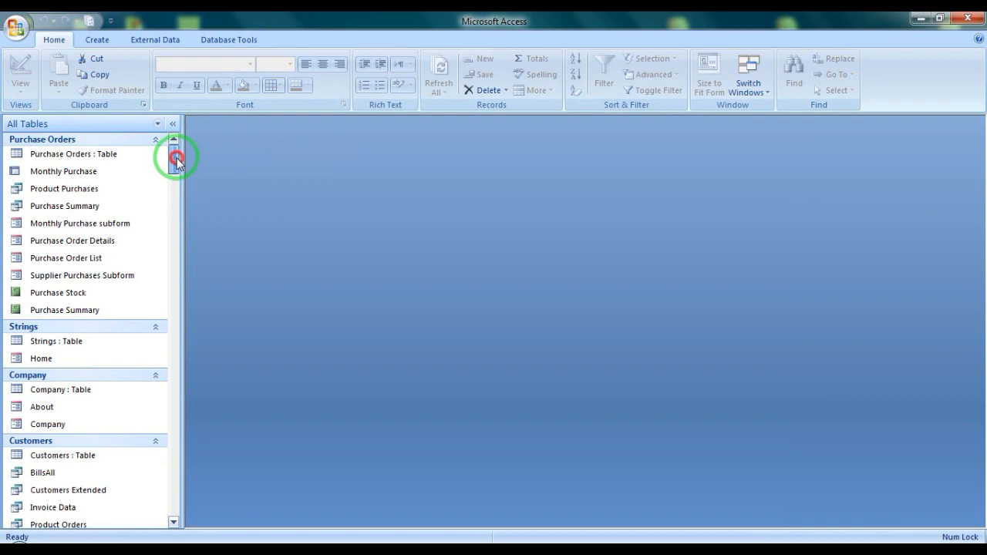
double_click(85, 388)
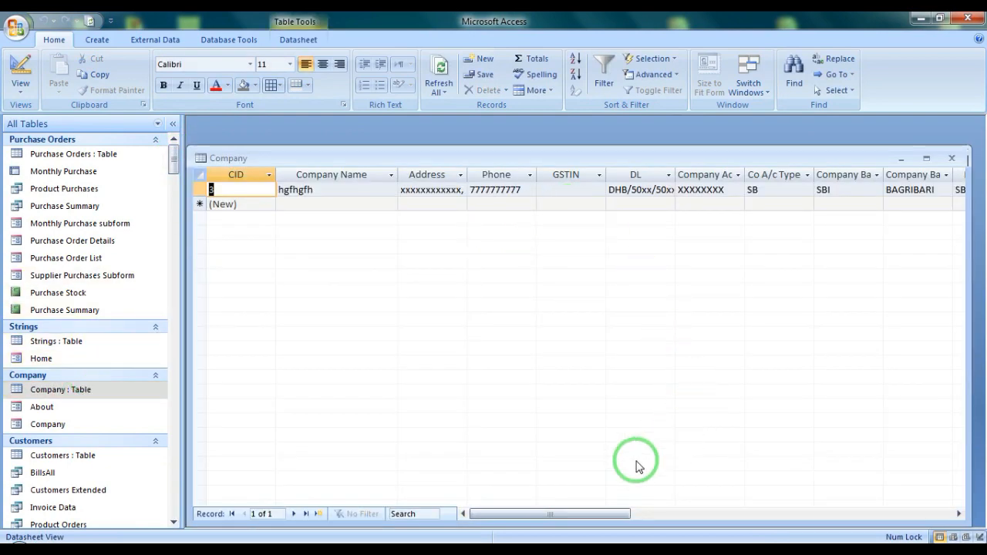
Examine the Company table's remaining columns, including IFSCode, Mobile and PAN.
left_click_drag(553, 516, 585, 514)
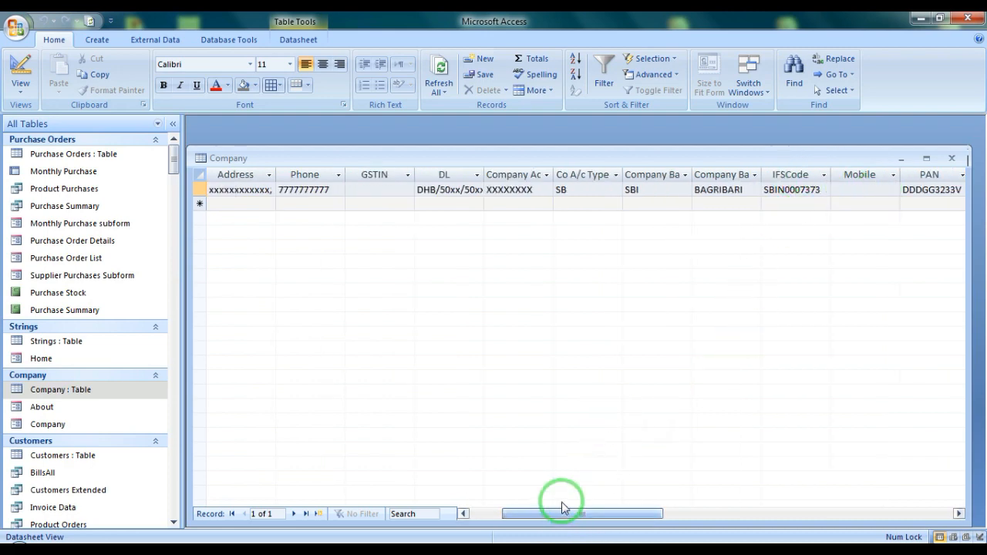
left_click_drag(567, 519, 590, 517)
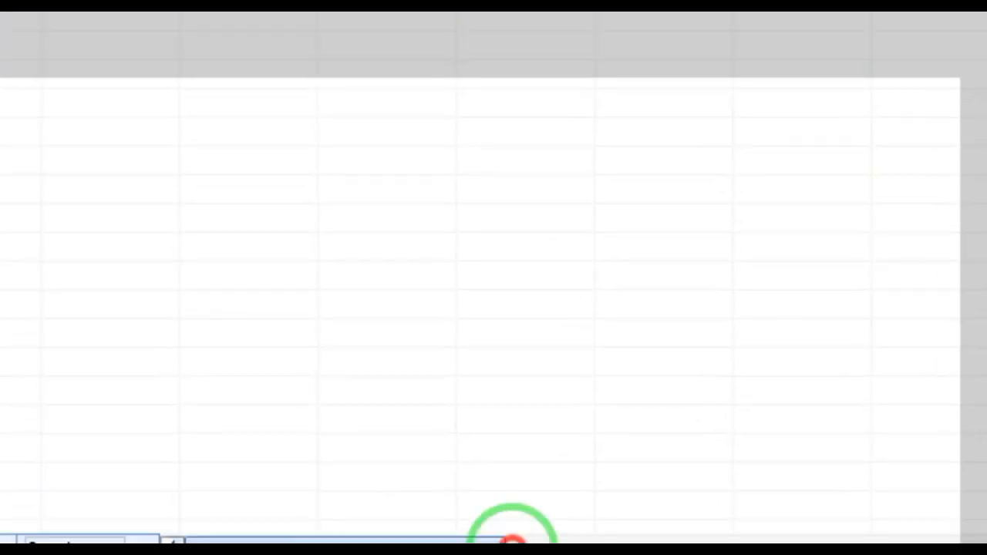
left_click_drag(512, 542, 547, 511)
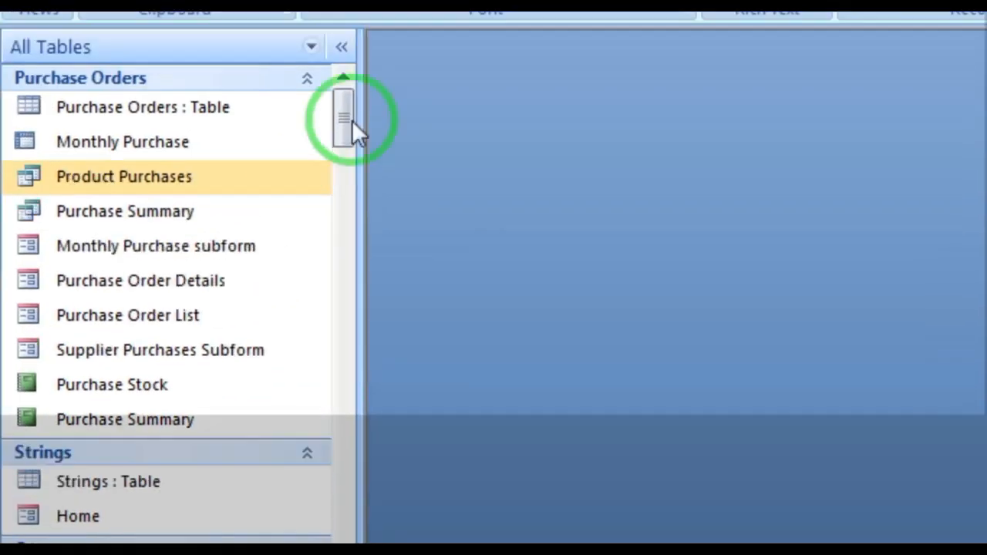
Open the Invoice report in Print Preview, check the PAN field in its enlarged header, and close the report.
left_click_drag(358, 174, 358, 304)
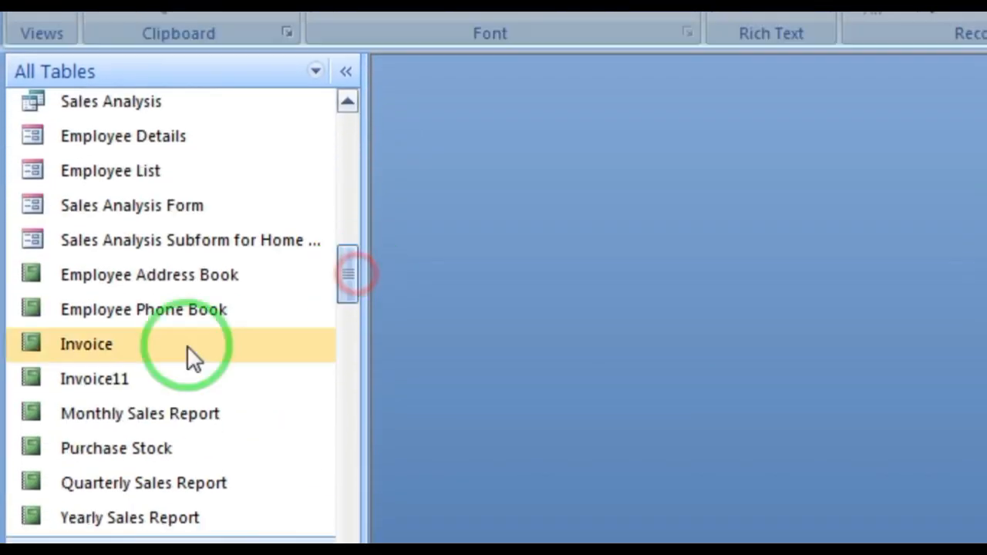
double_click(126, 369)
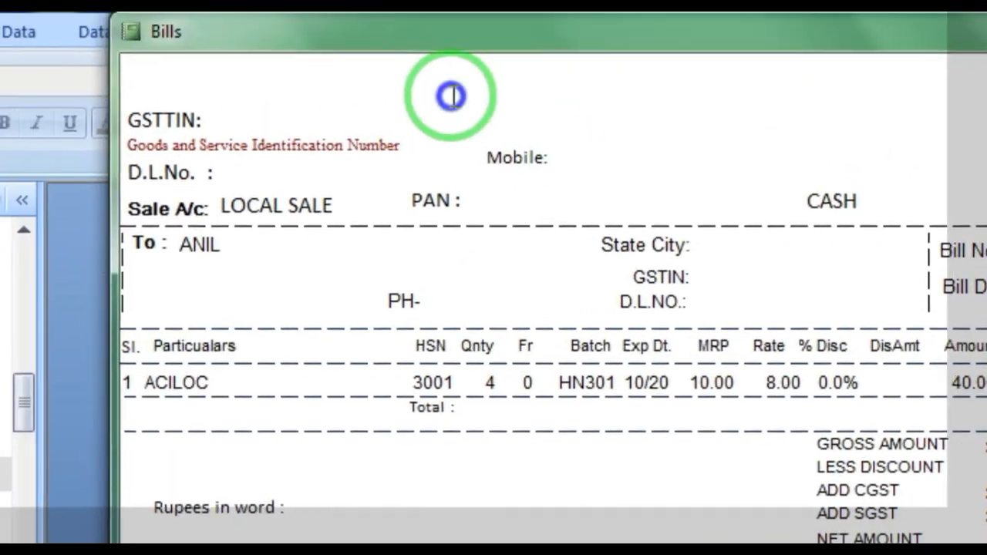
right_click(451, 96)
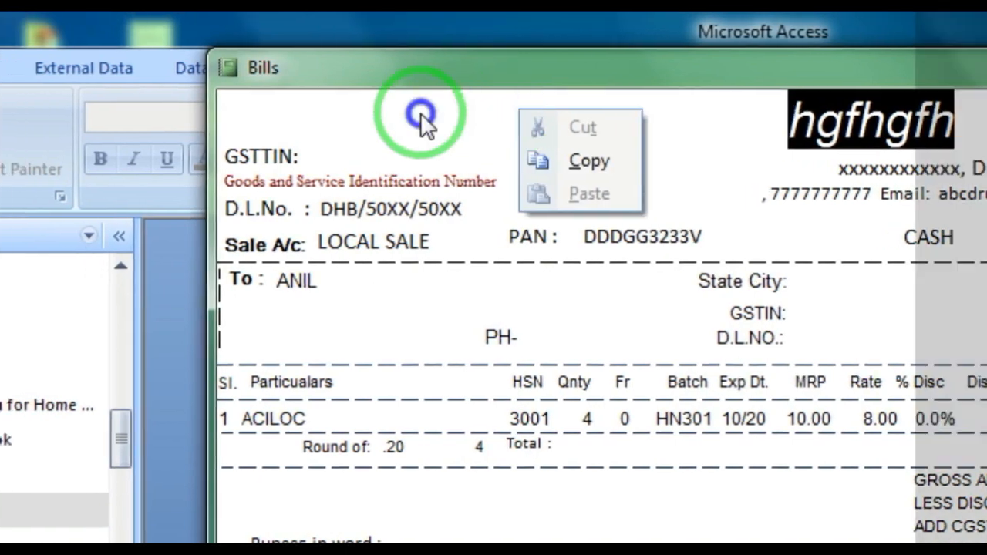
right_click(380, 113)
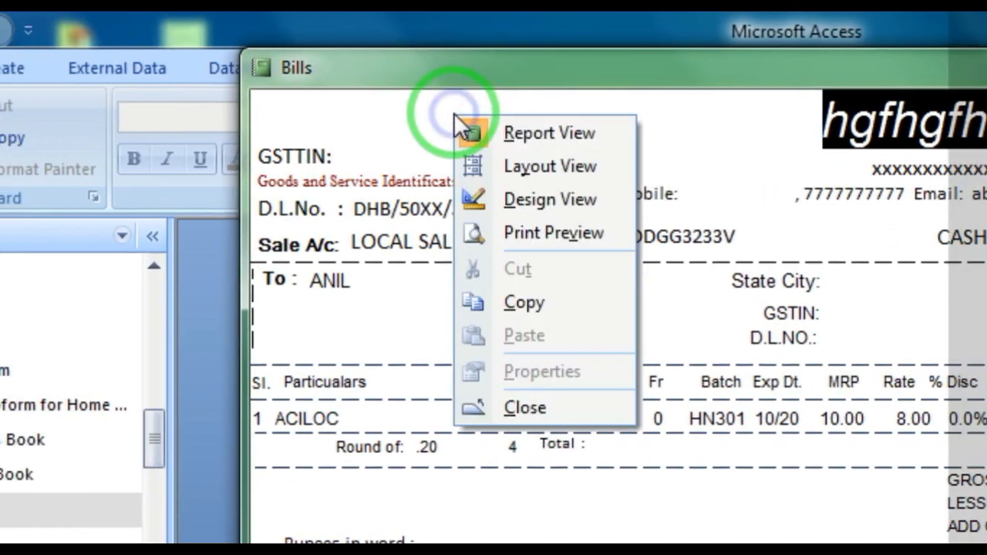
left_click(532, 231)
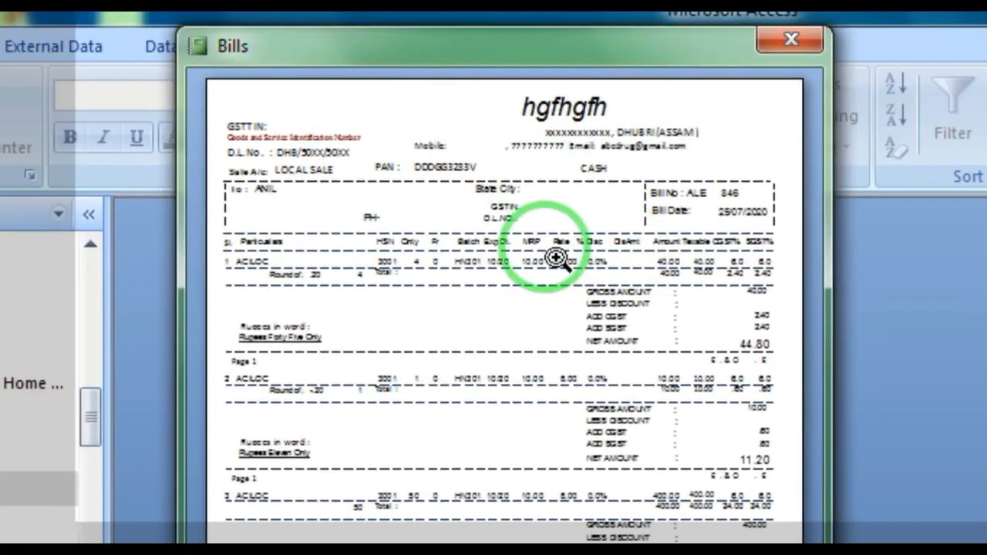
left_click(278, 69)
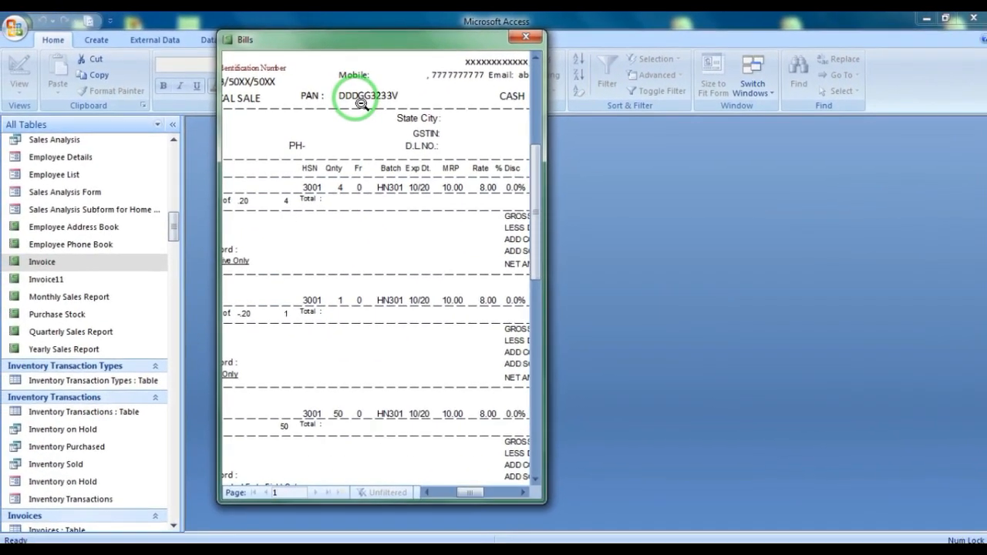
left_click(525, 38)
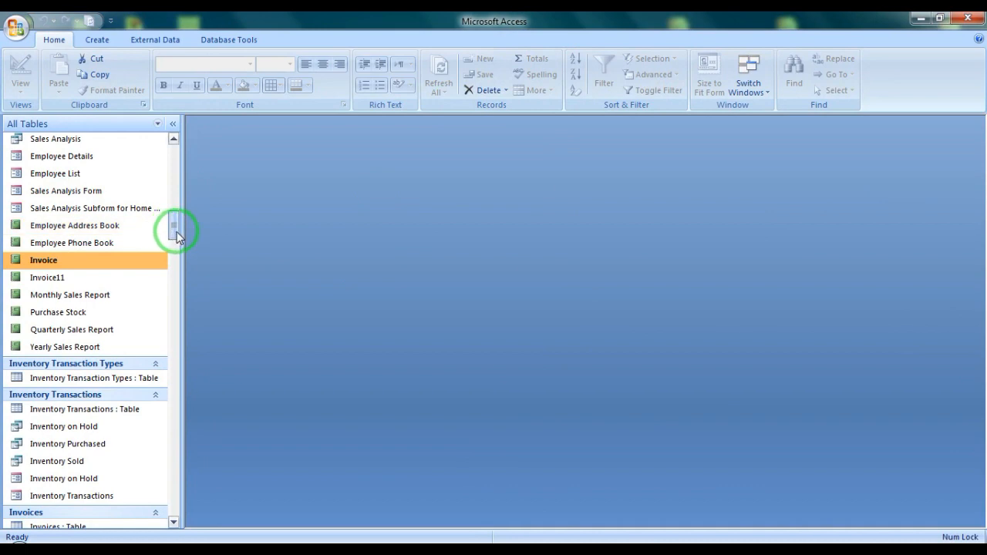
Open the UserLogin form in Design View and move its window away from the Navigation Pane.
left_click_drag(176, 229, 176, 522)
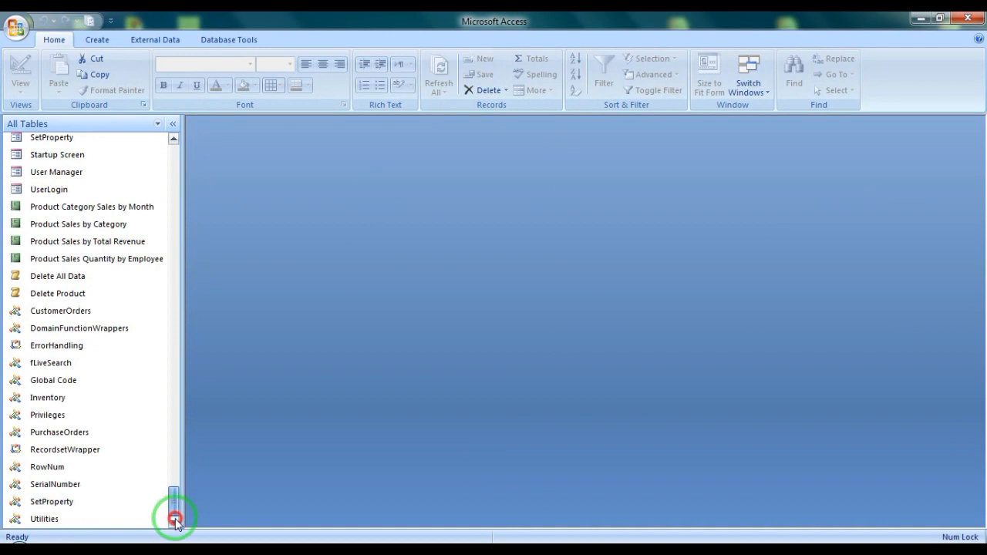
right_click(68, 191)
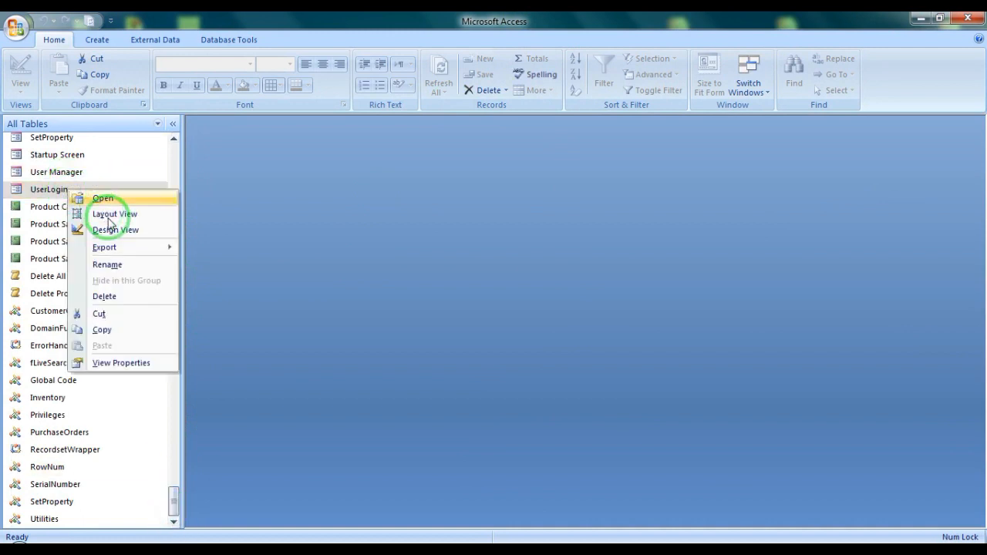
left_click(114, 230)
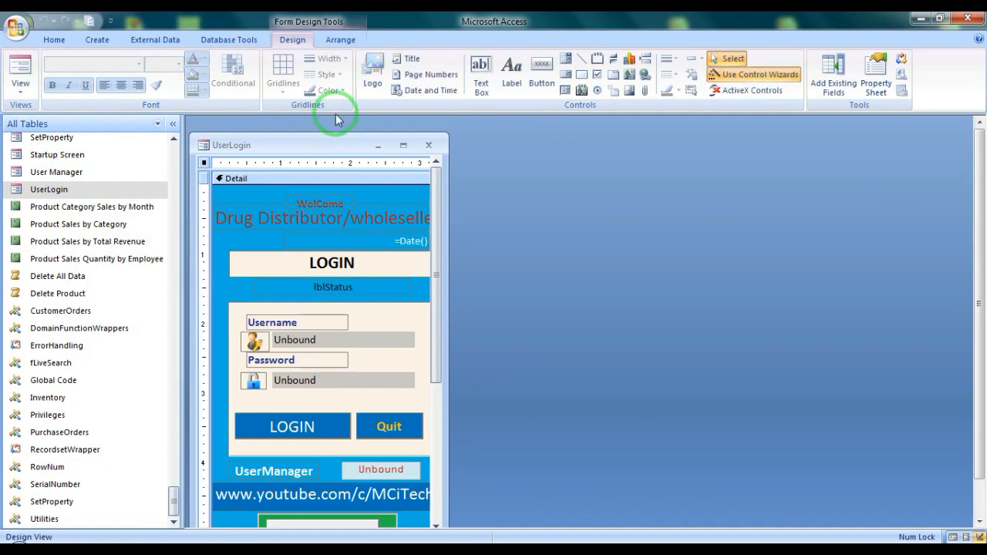
left_click_drag(303, 152, 393, 151)
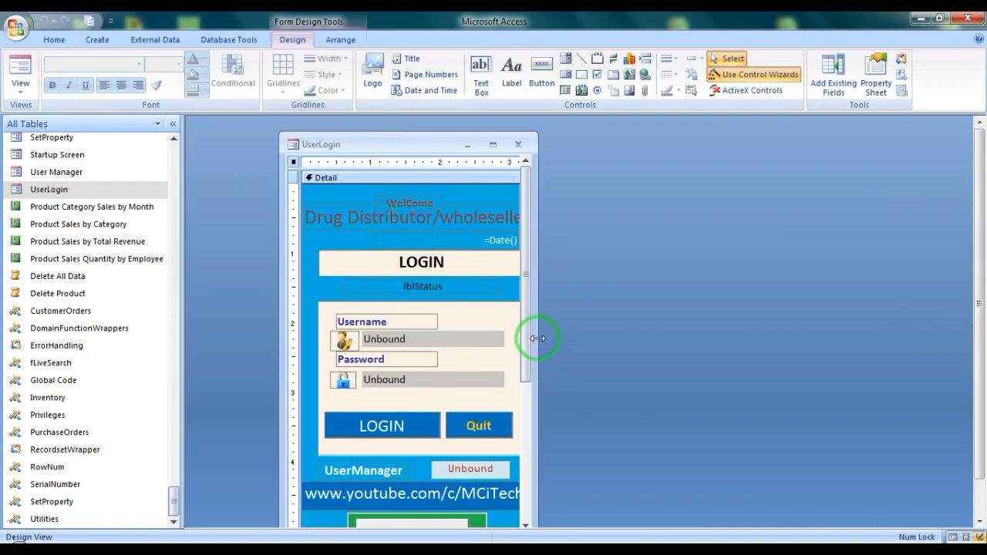
Check the Name property of the text box under the Username label, and hide the Property Sheet.
left_click(397, 343)
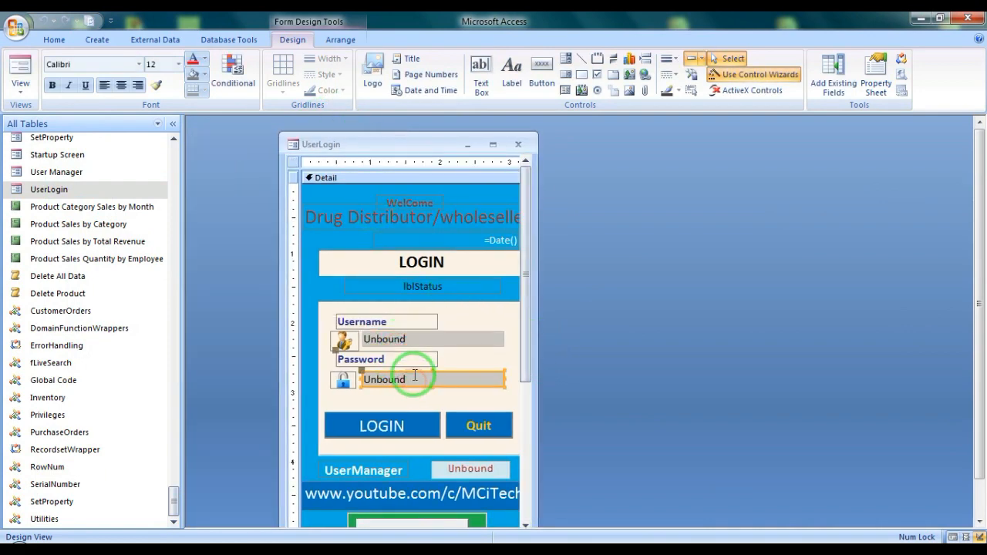
key("F4")
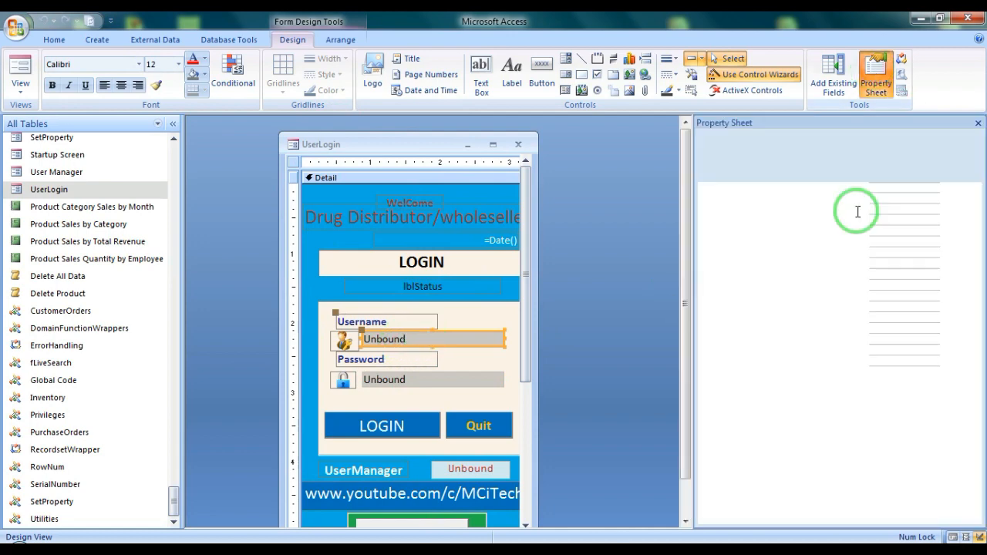
left_click(805, 171)
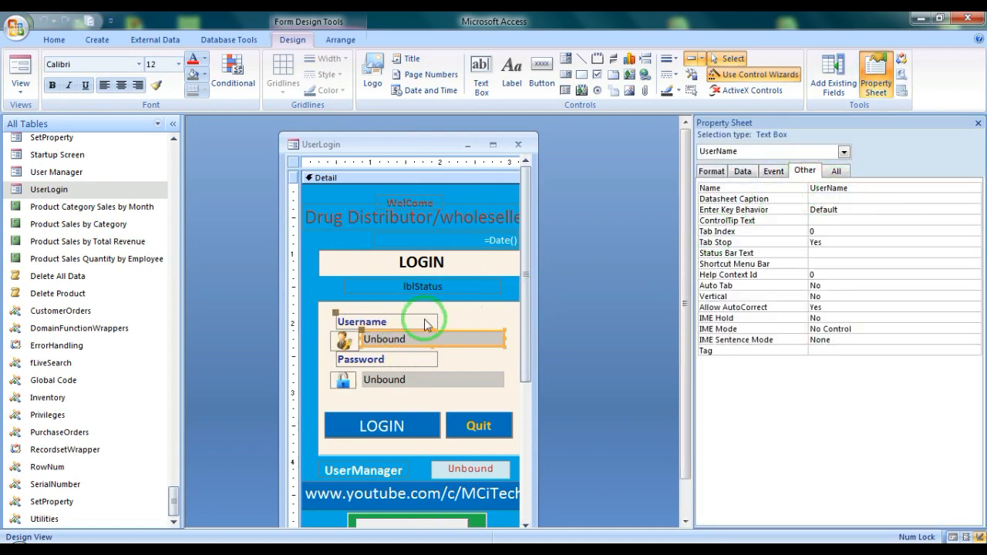
left_click(975, 124)
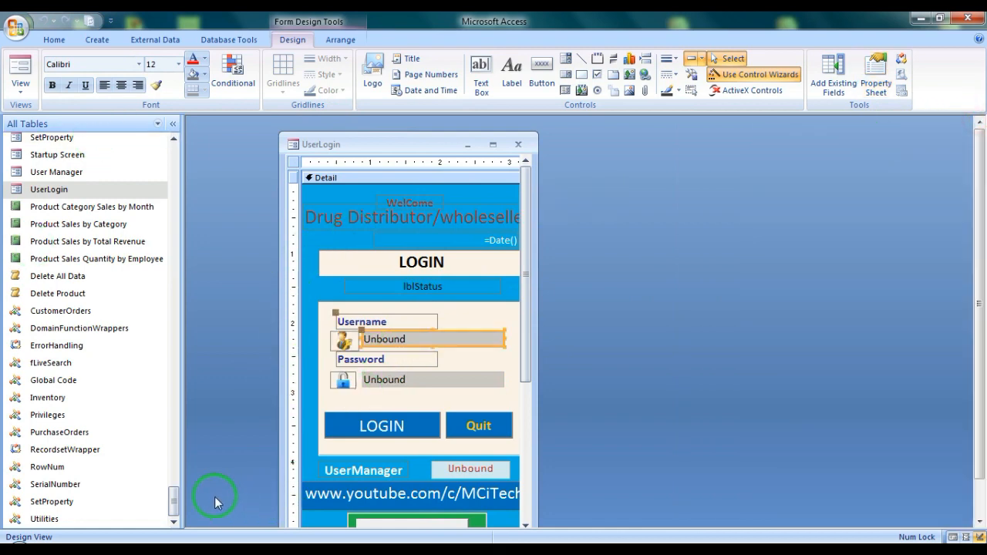
Review the User table's workerName, User_Name, UPassword and USER_LBL fields in Datasheet View, and close the table.
left_click_drag(171, 500, 172, 472)
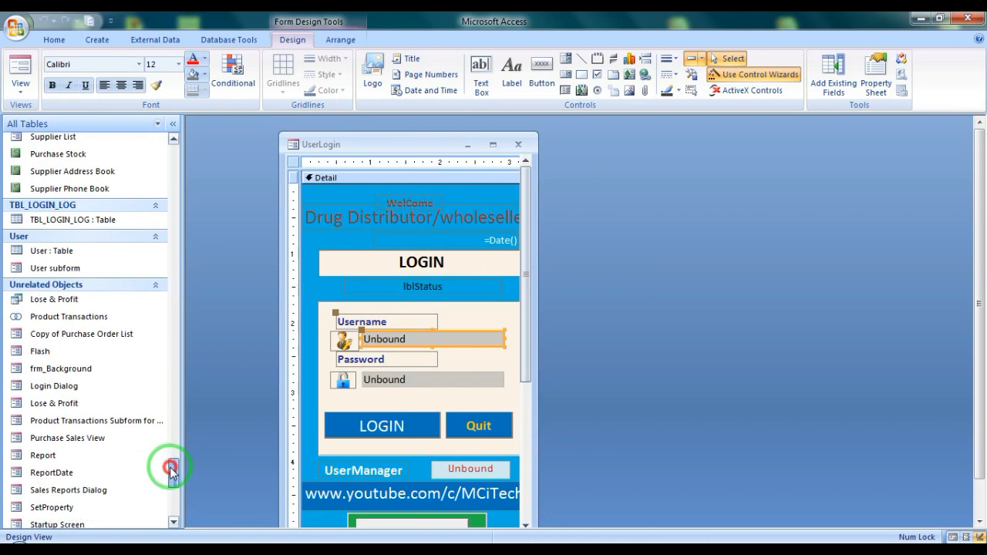
double_click(52, 250)
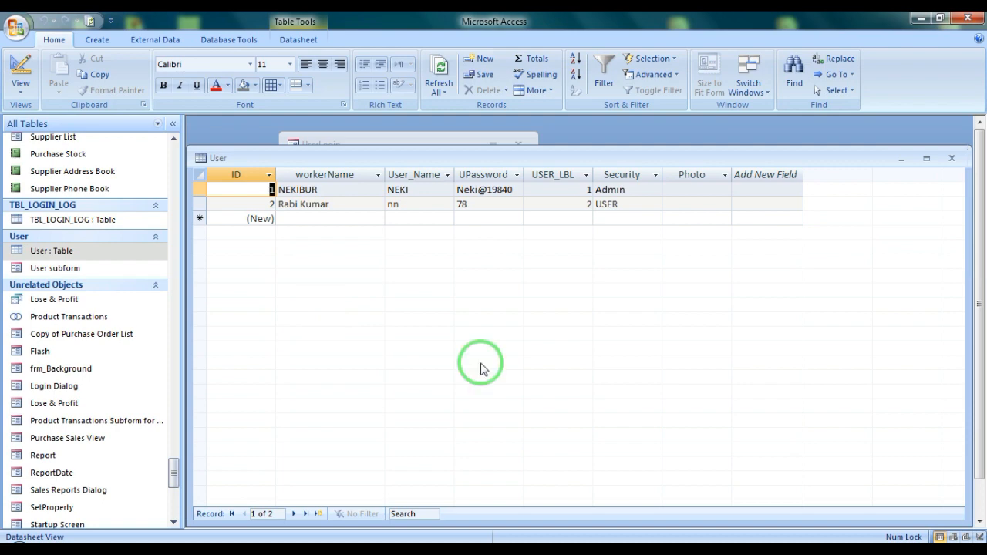
left_click(953, 156)
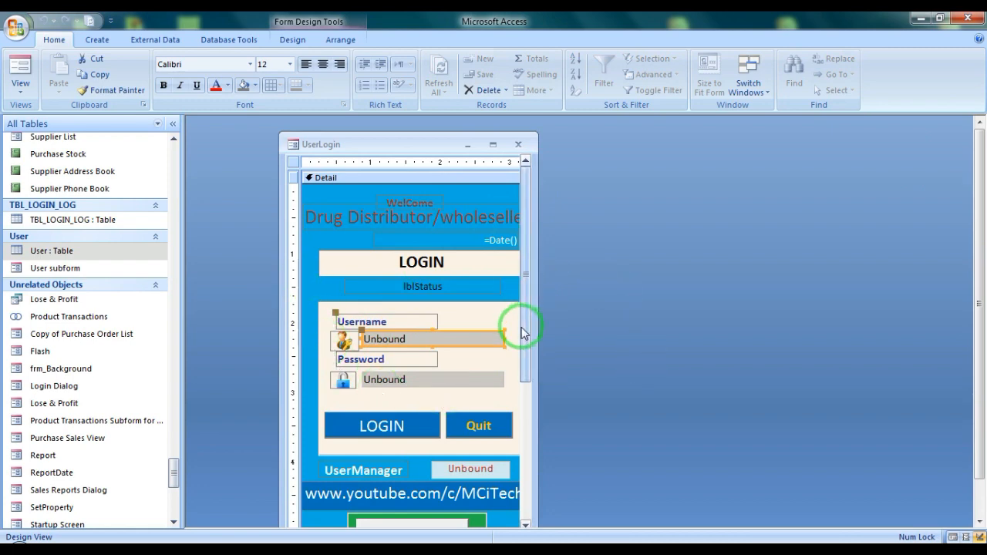
Open the On Click event procedure of the UserLogin form's LOGIN button in the Visual Basic editor.
left_click_drag(522, 340, 524, 374)
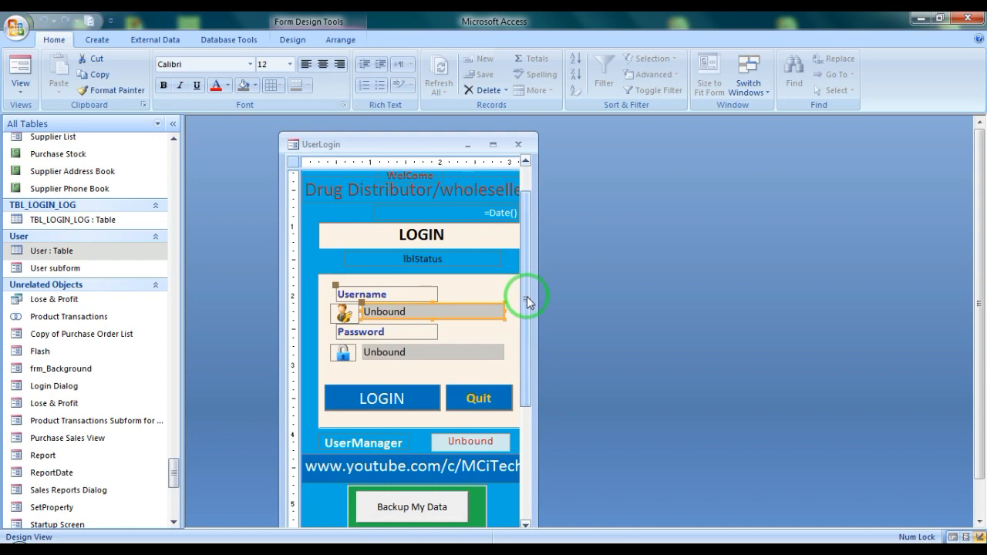
left_click(391, 399)
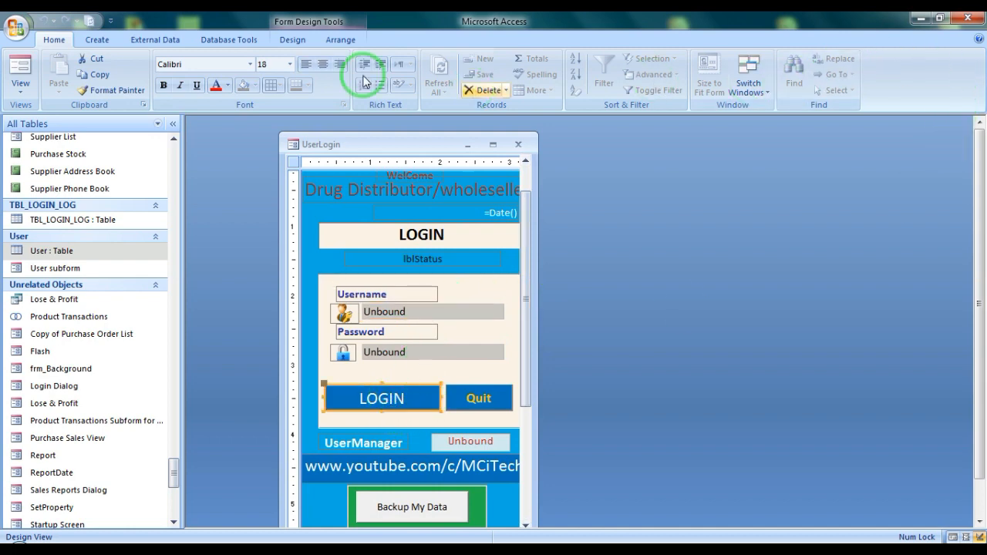
left_click(296, 45)
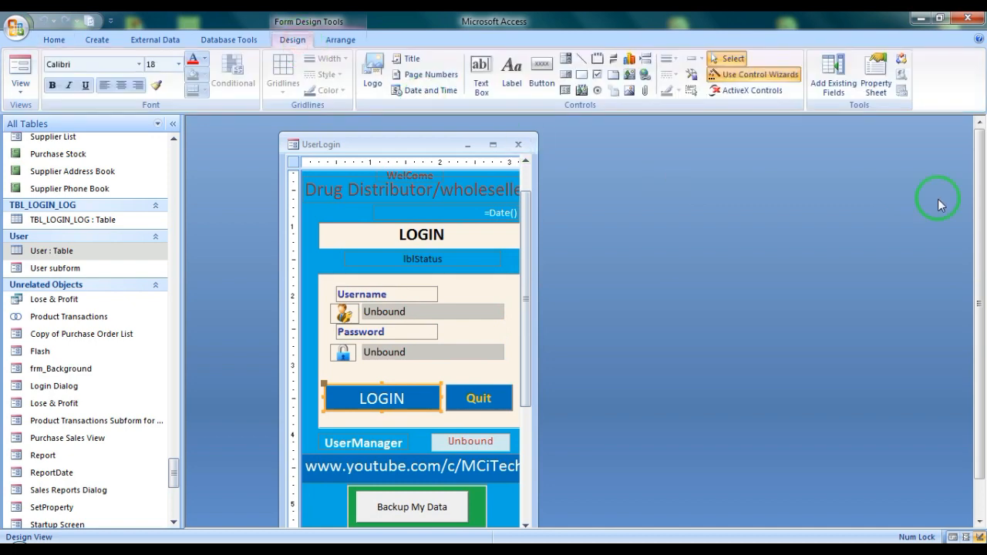
left_click(876, 77)
left_click(773, 172)
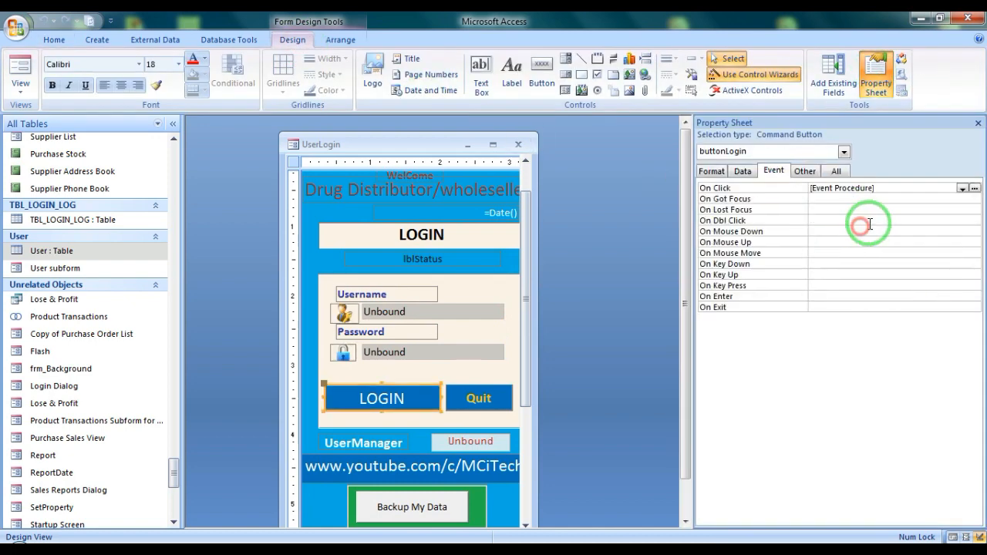
left_click(975, 188)
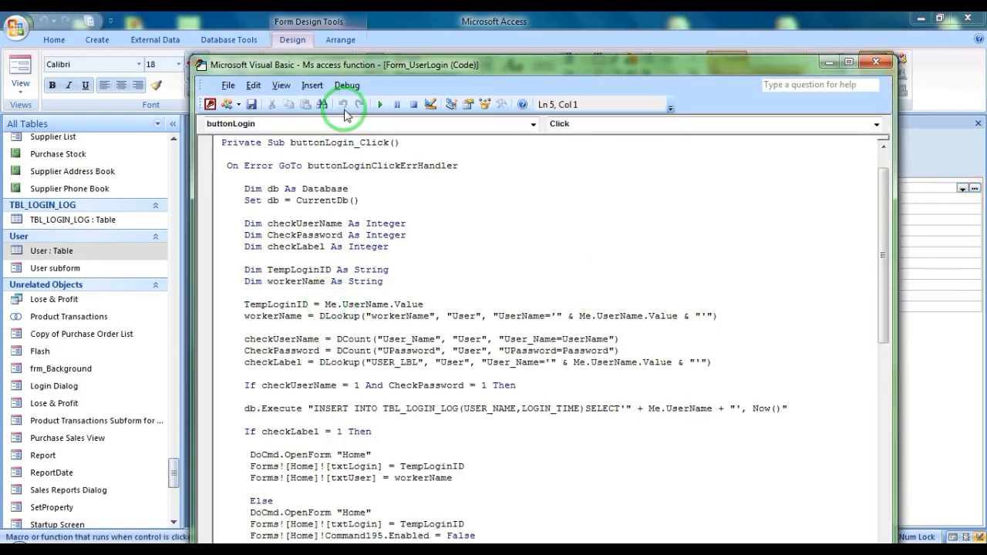
Examine the "User" domain and the UserName criteria with Me.UserName.Value in the workerName DLookup line of buttonLogin_Click.
left_click_drag(349, 60, 537, 52)
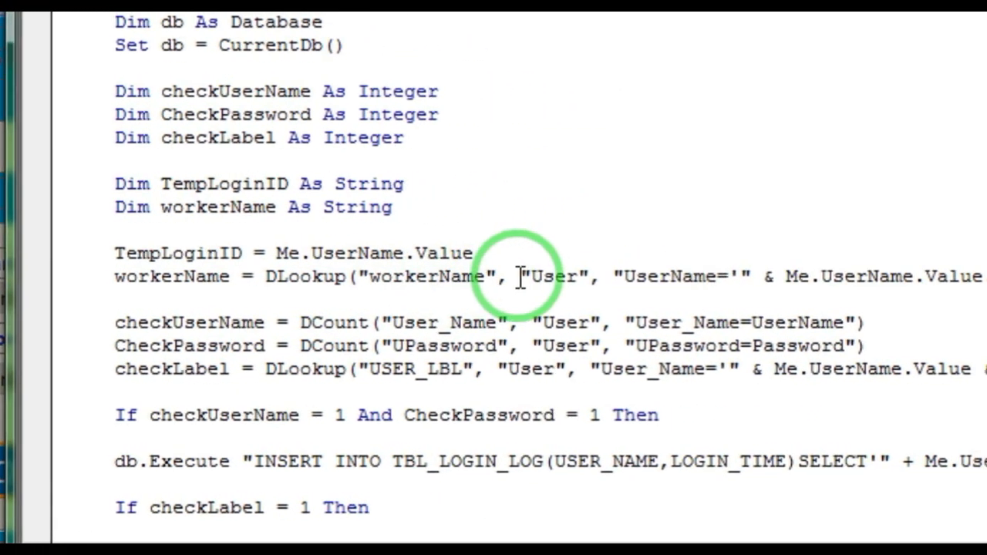
mouse_move(531, 278)
left_mouse_down()
mouse_move(577, 278)
mouse_move(520, 280)
mouse_move(534, 271)
left_mouse_up()
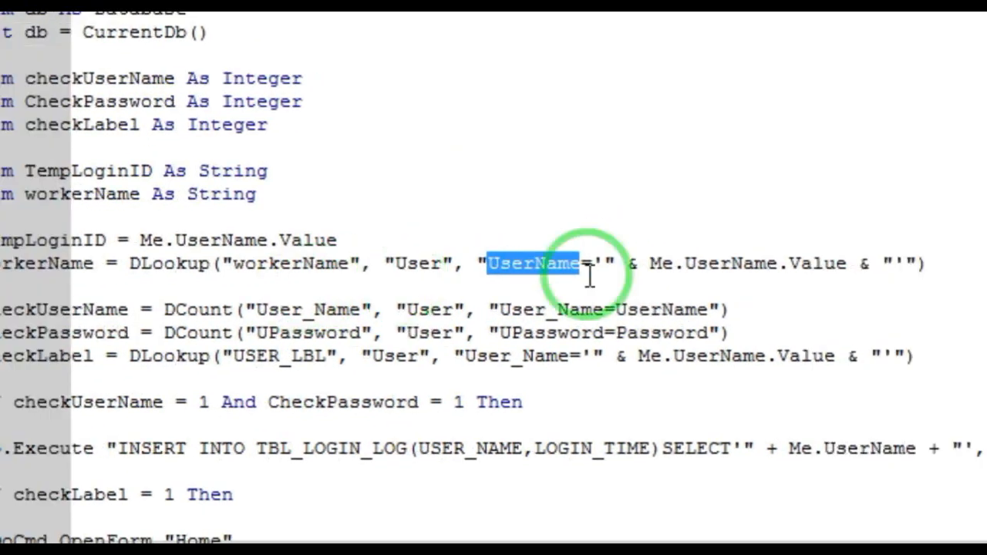
double_click(554, 277)
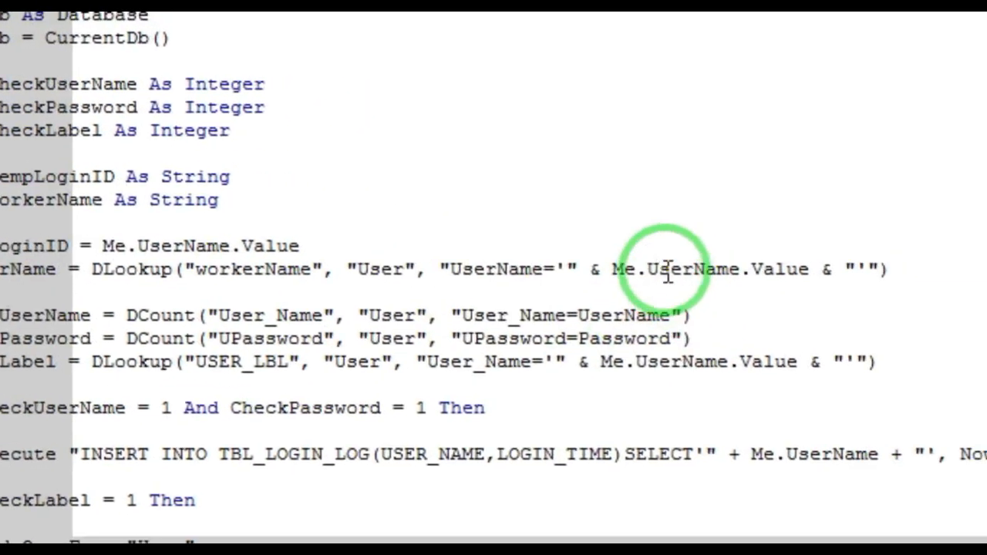
left_click_drag(670, 271, 709, 272)
left_click_drag(834, 271, 855, 271)
left_click_drag(783, 284, 805, 278)
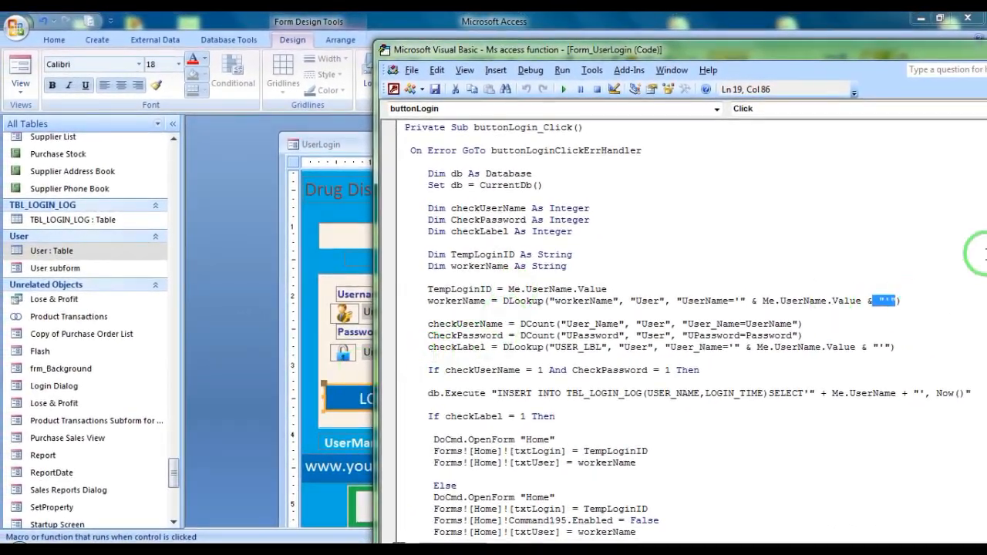
Close the Visual Basic editor, the Property Sheet and the UserLogin form.
left_click_drag(952, 49, 808, 42)
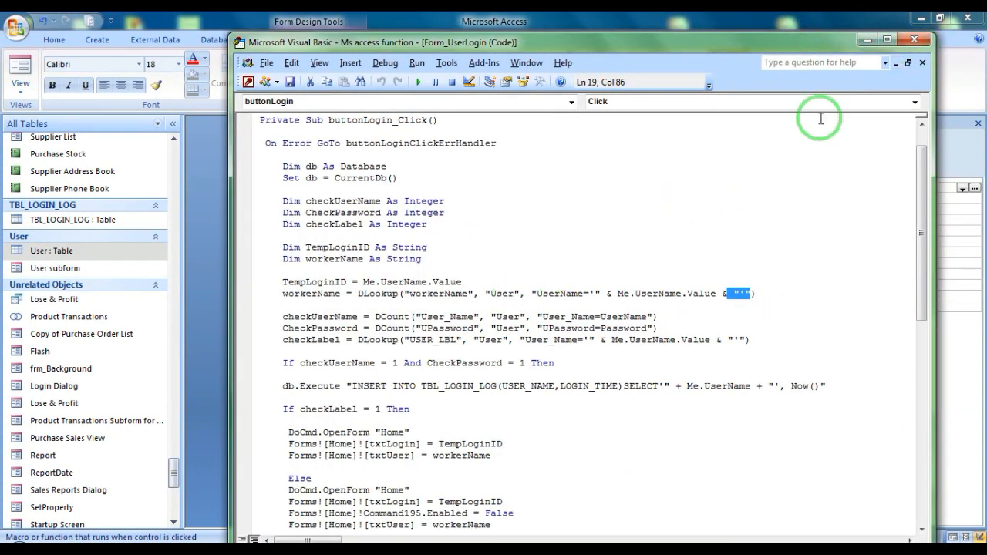
left_click(914, 40)
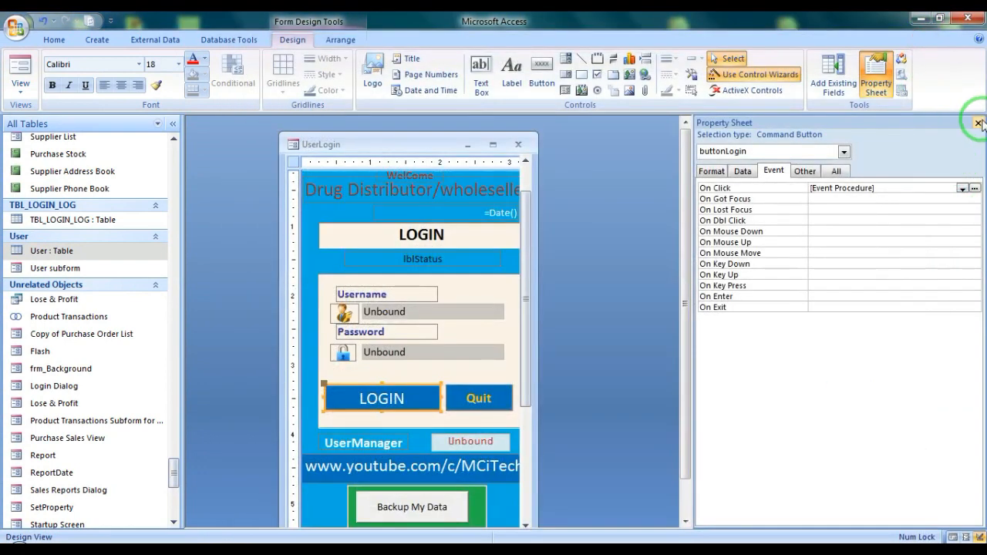
left_click(978, 124)
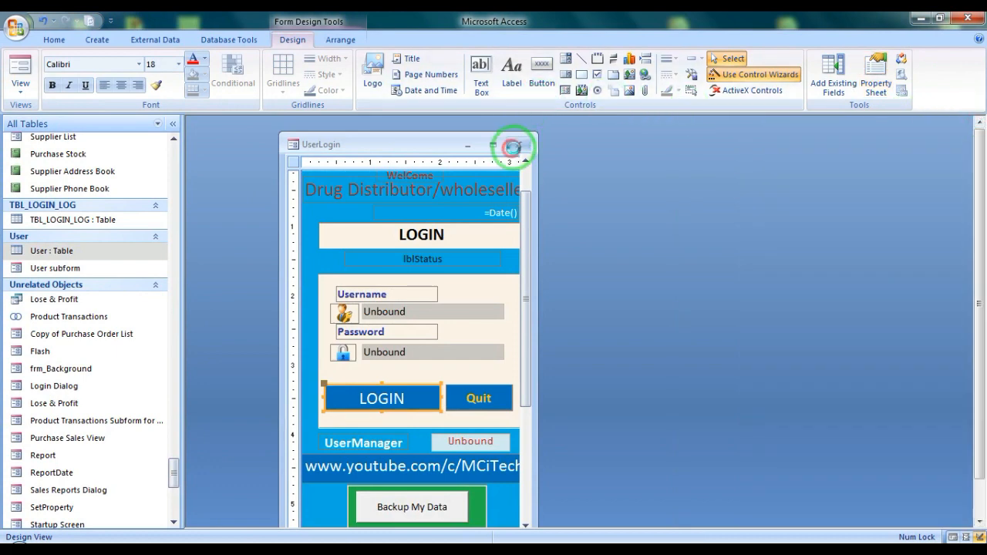
left_click(513, 147)
left_click(489, 322)
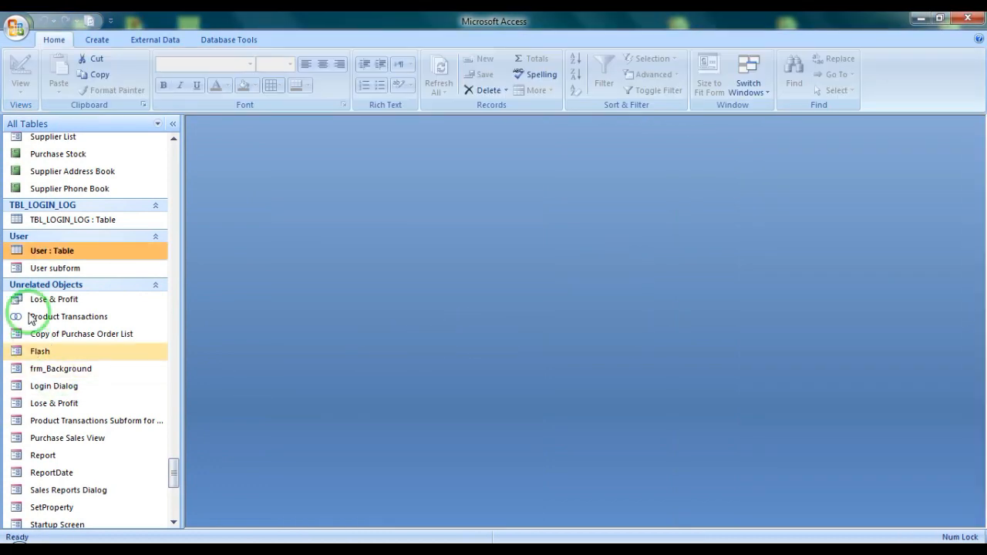
Open the UserLogin form for logging in.
left_click_drag(173, 469, 178, 501)
double_click(49, 198)
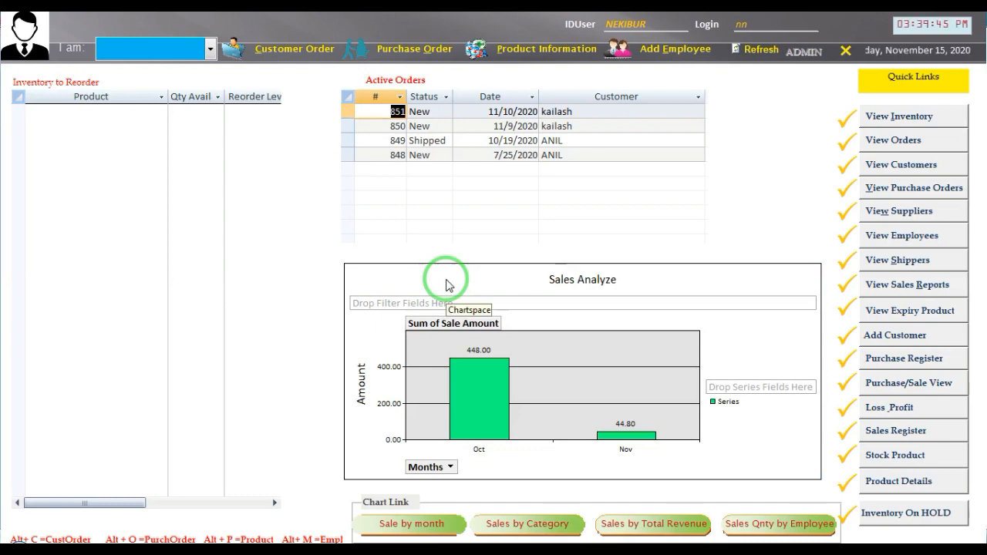
Close the Home form and open the UserLogin form in Design View.
left_click(841, 52)
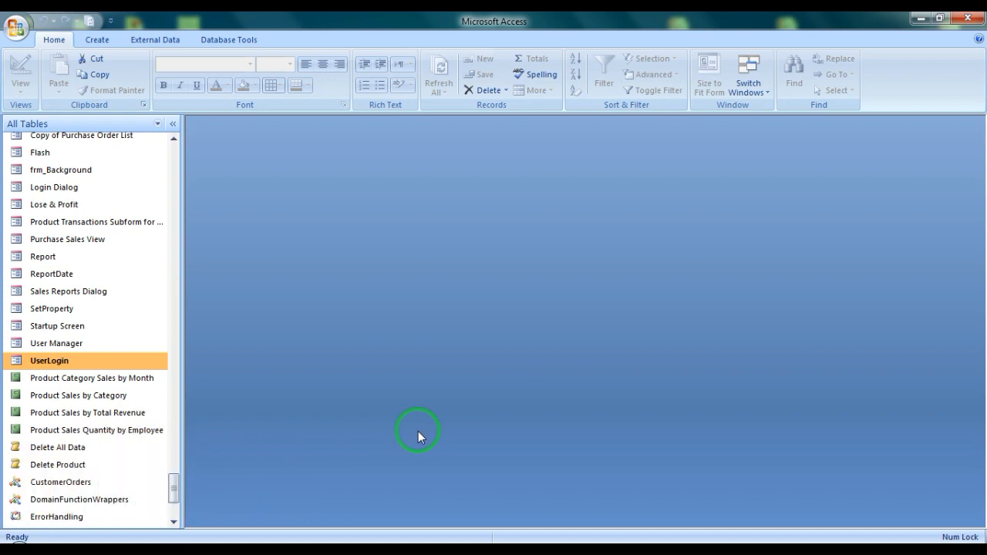
left_click(340, 416)
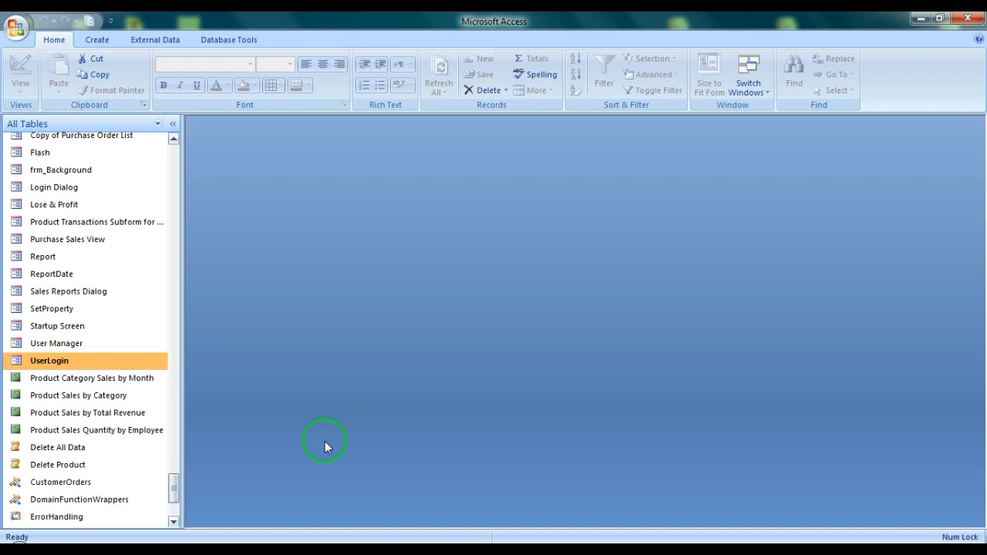
right_click(87, 362)
left_click(129, 218)
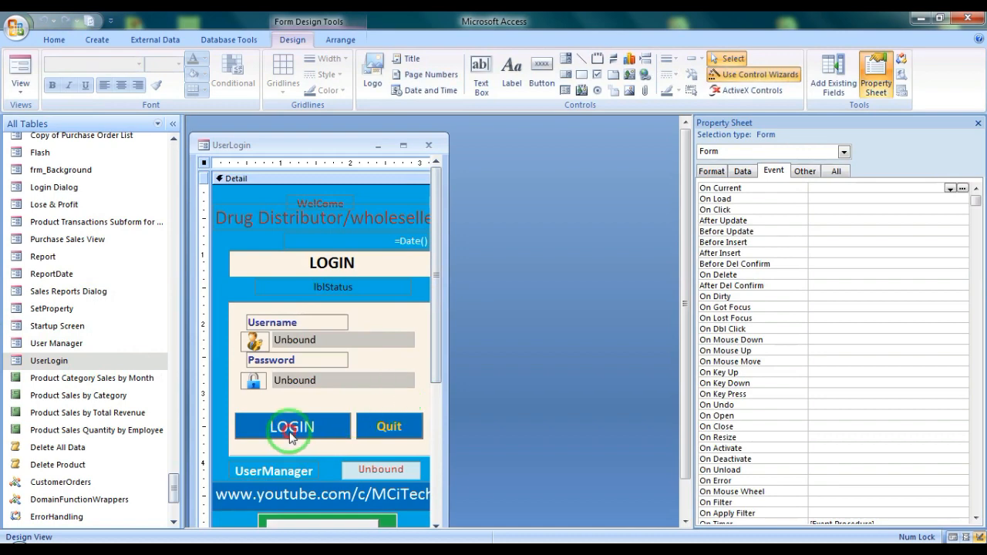
Open the LOGIN button's On Click event procedure and examine the arguments of the workerName DLookup line.
left_click(292, 428)
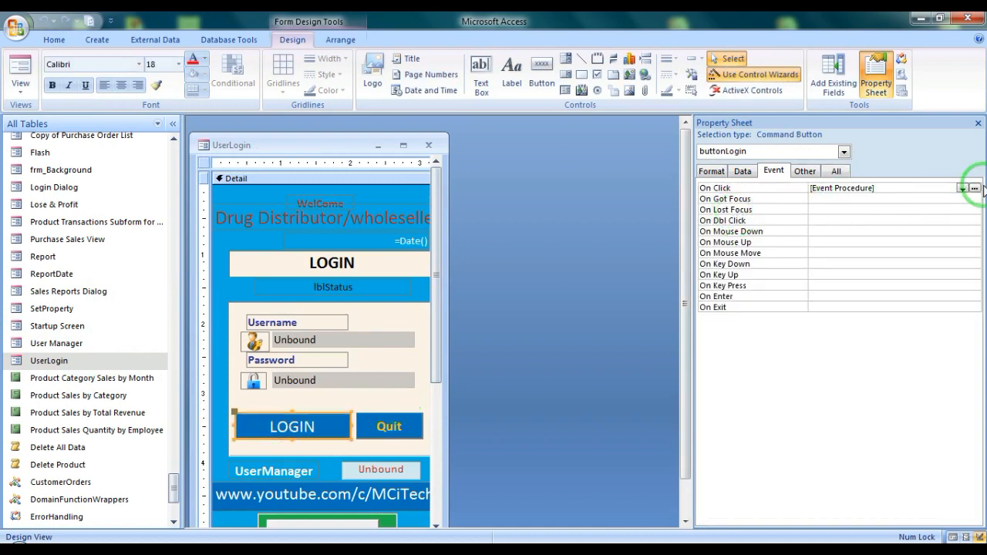
left_click(974, 188)
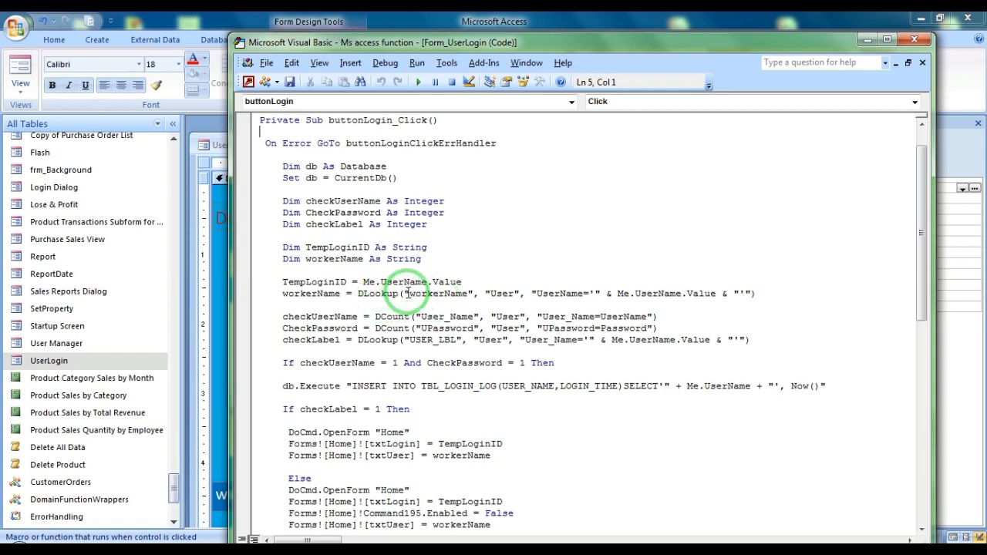
left_click_drag(409, 294, 508, 296)
left_click(581, 302)
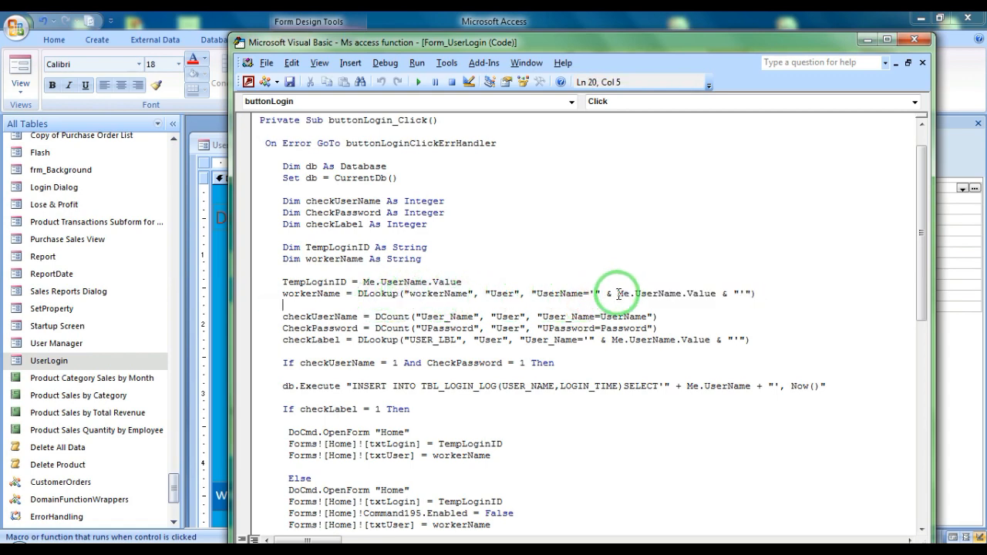
left_click_drag(646, 294, 697, 293)
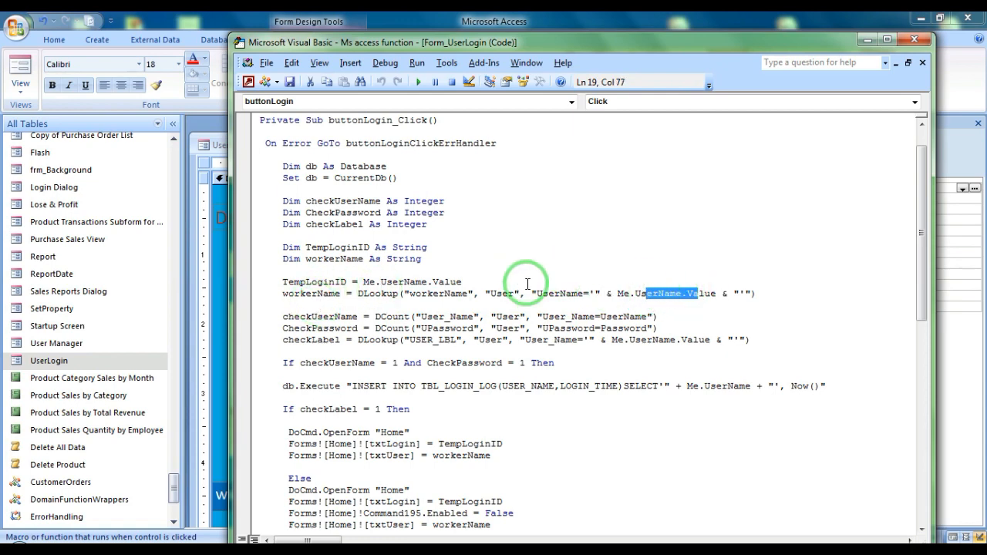
Examine the checkUserName line's DCount function with its "User_Name" expression, "User" domain and "User_Name=UserName" criteria.
double_click(289, 317)
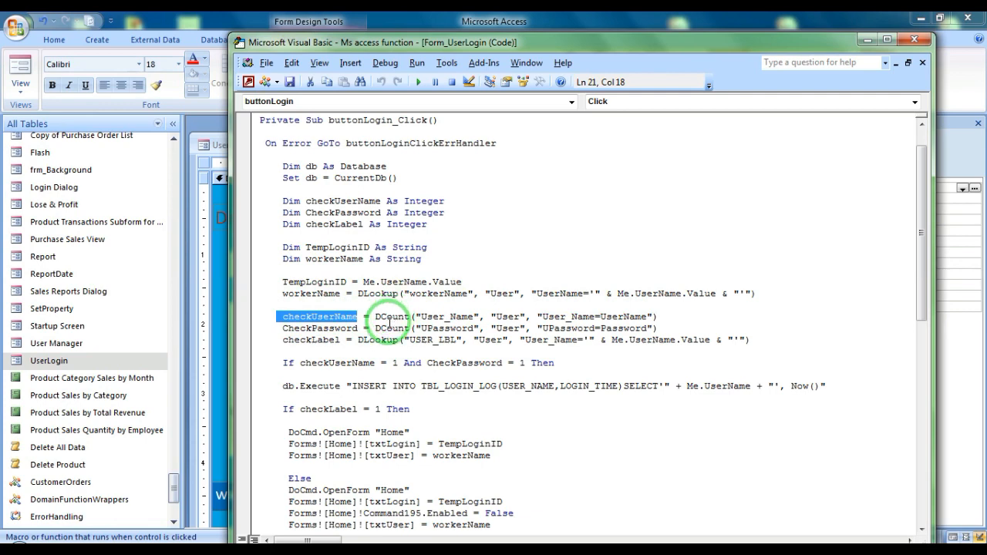
left_click_drag(375, 317, 404, 317)
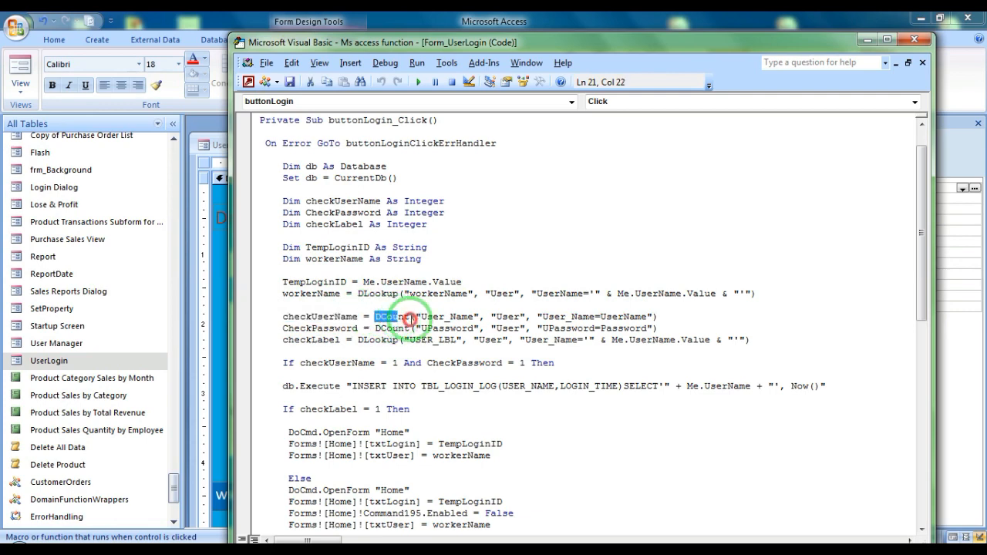
left_click(387, 324)
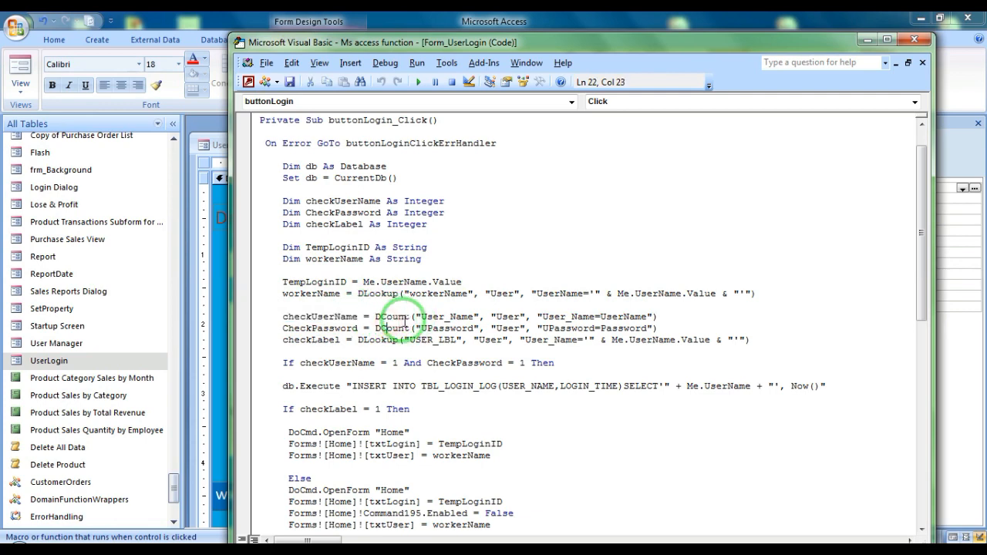
left_click_drag(408, 318, 382, 317)
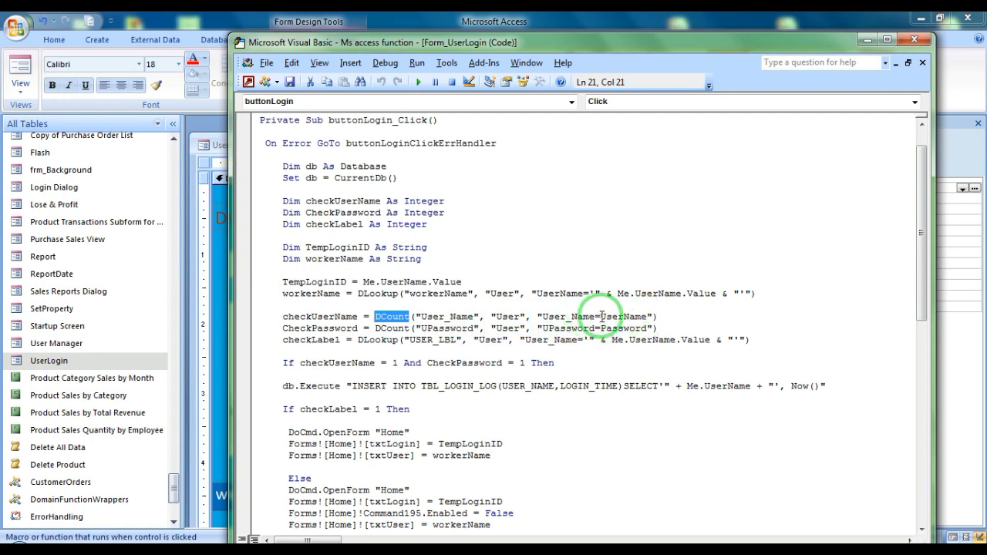
left_click_drag(601, 316, 638, 316)
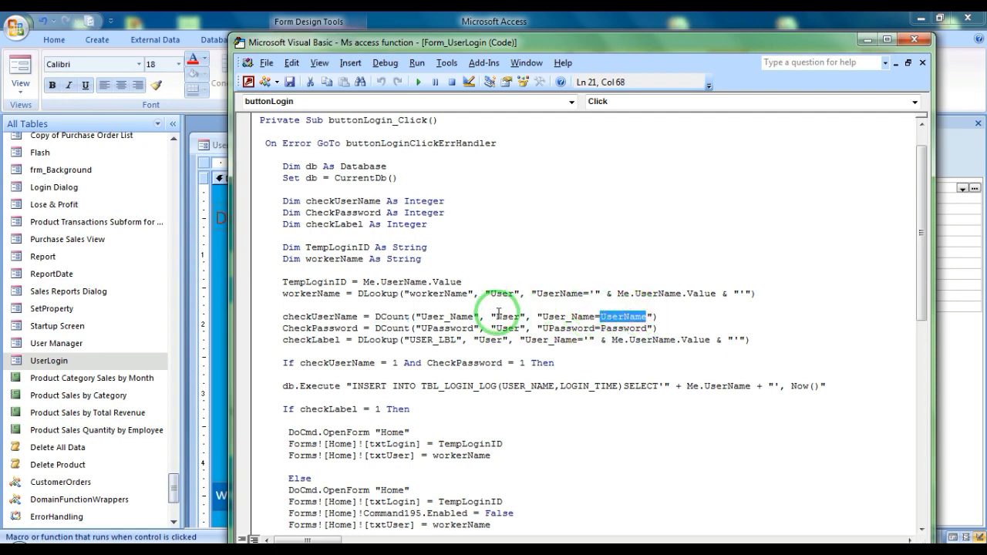
left_click_drag(496, 316, 520, 316)
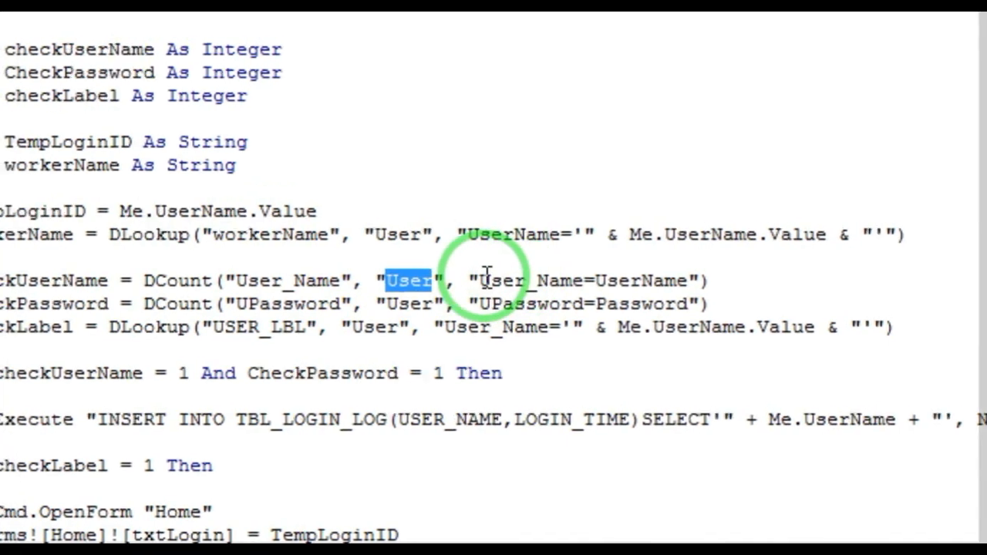
left_click_drag(480, 280, 600, 287)
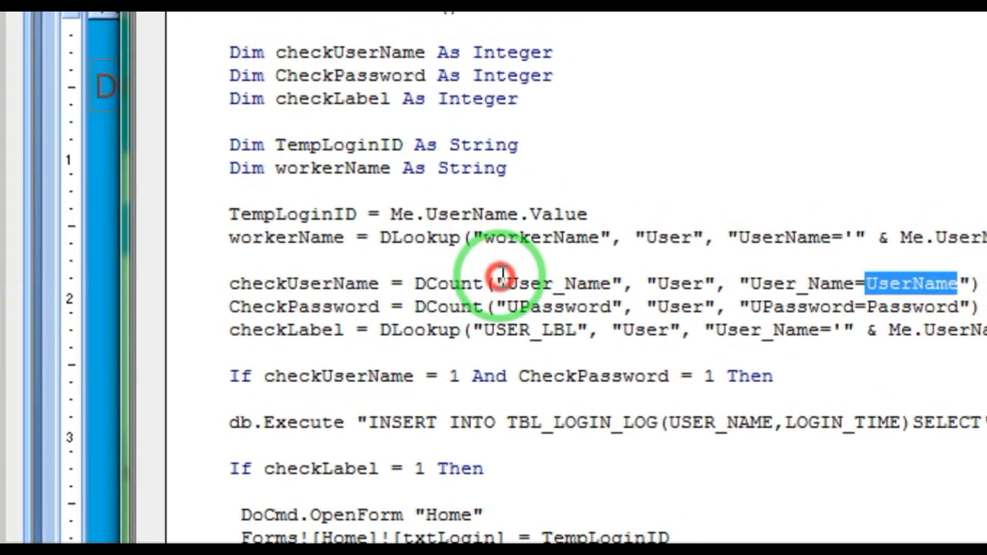
left_click_drag(579, 255, 671, 254)
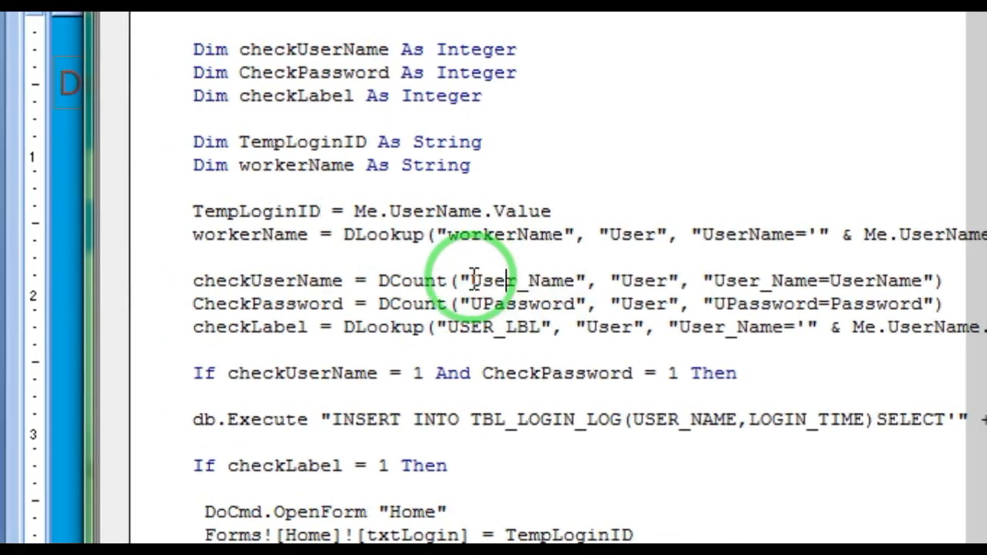
left_click_drag(472, 283, 561, 282)
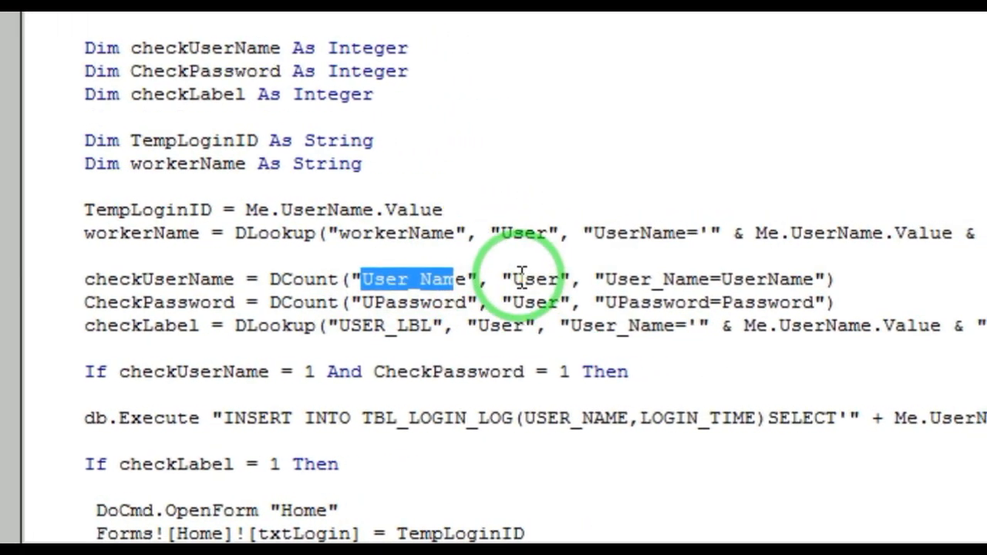
left_click_drag(500, 282, 544, 282)
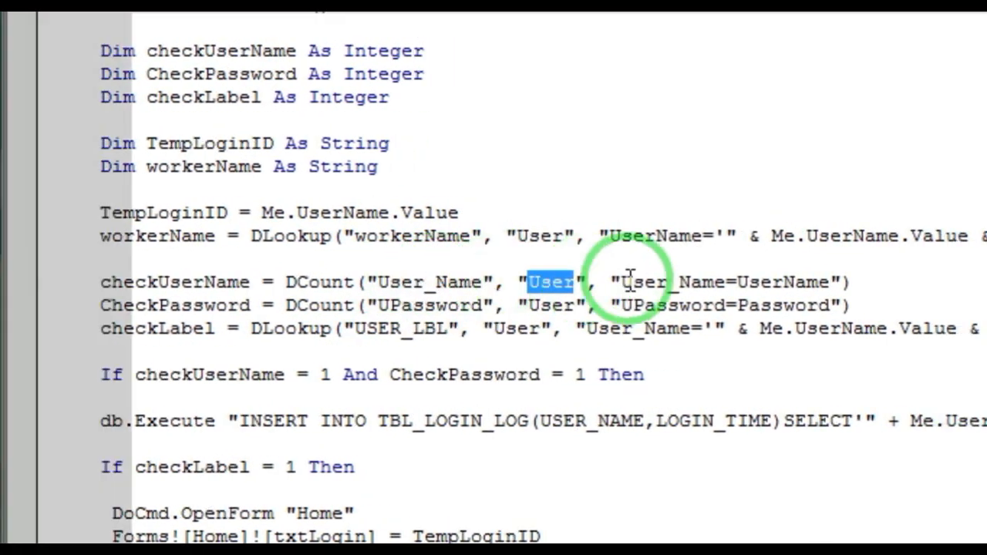
left_click_drag(565, 280, 586, 279)
left_click_drag(519, 276, 524, 280)
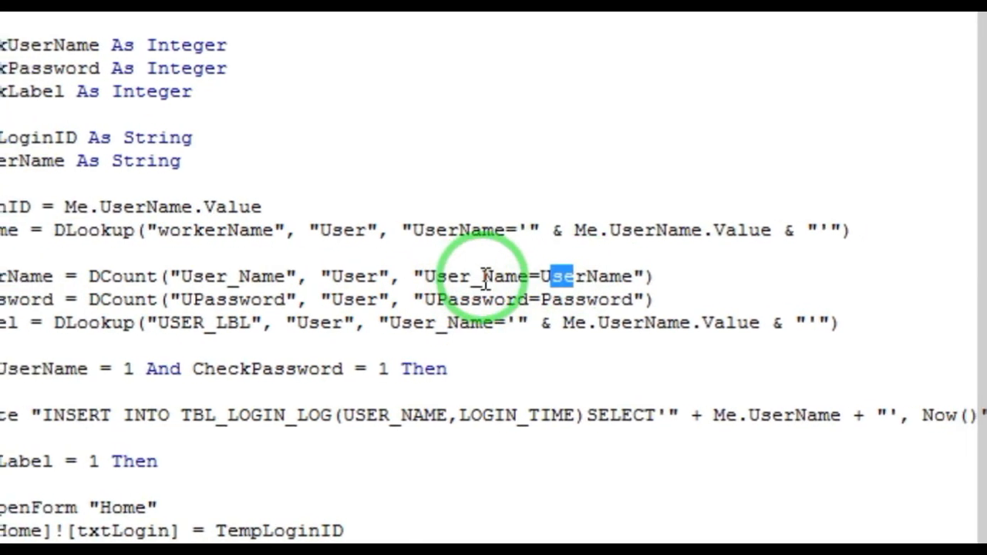
left_click_drag(439, 276, 531, 276)
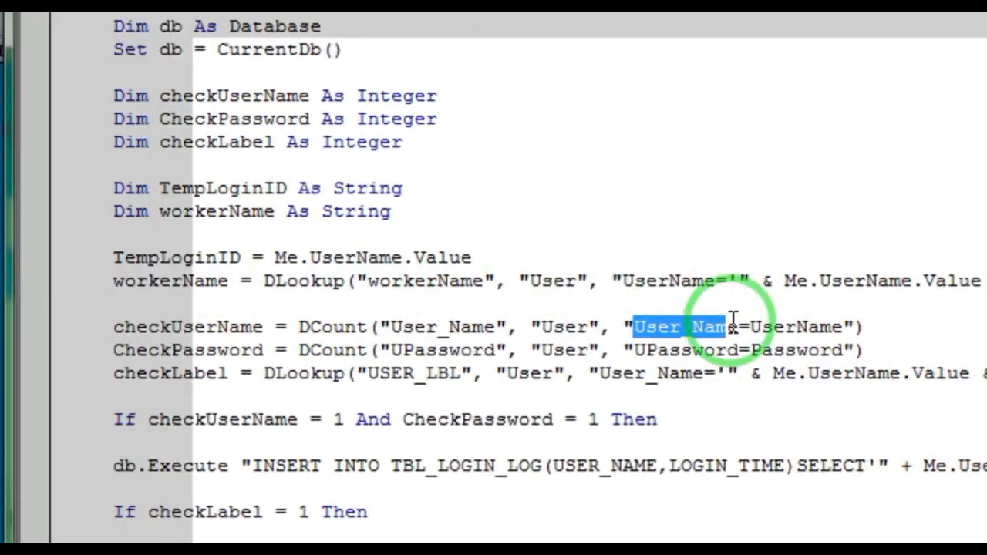
left_click_drag(752, 327, 823, 325)
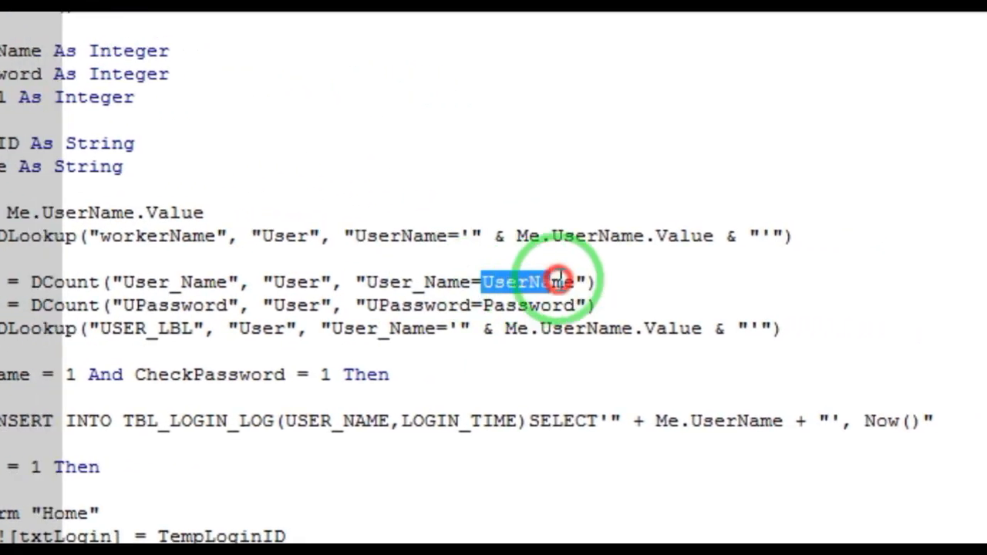
left_click_drag(559, 277, 578, 283)
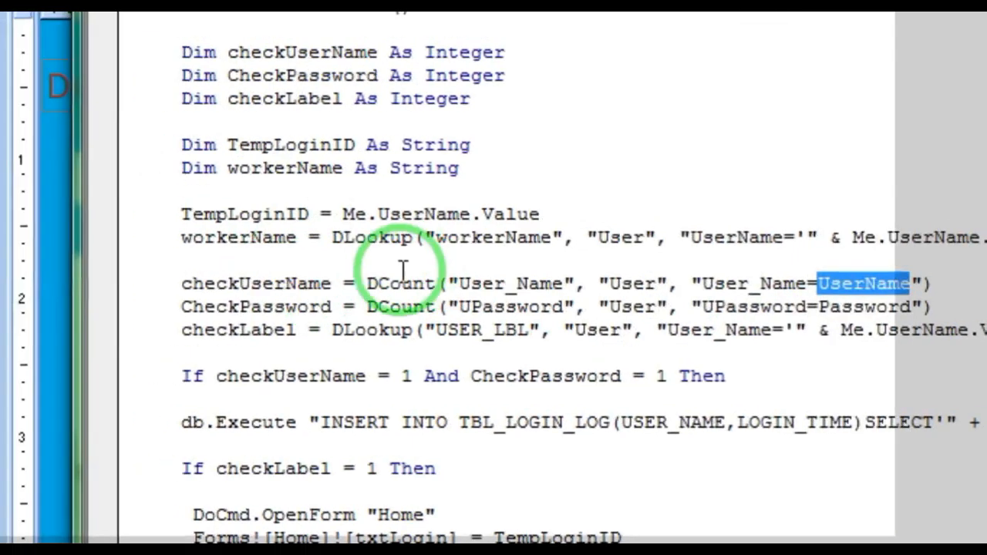